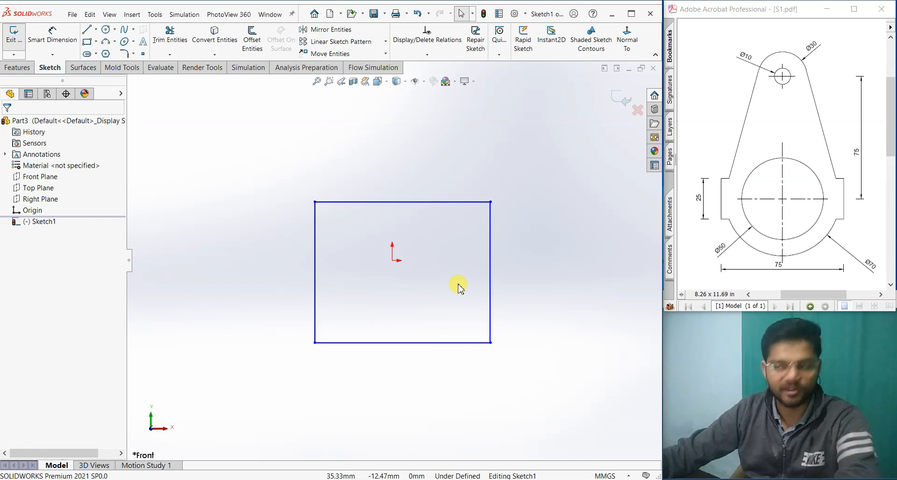
# - Exit the rectangle sketch and clear its selection
pyautogui.click(623, 101)
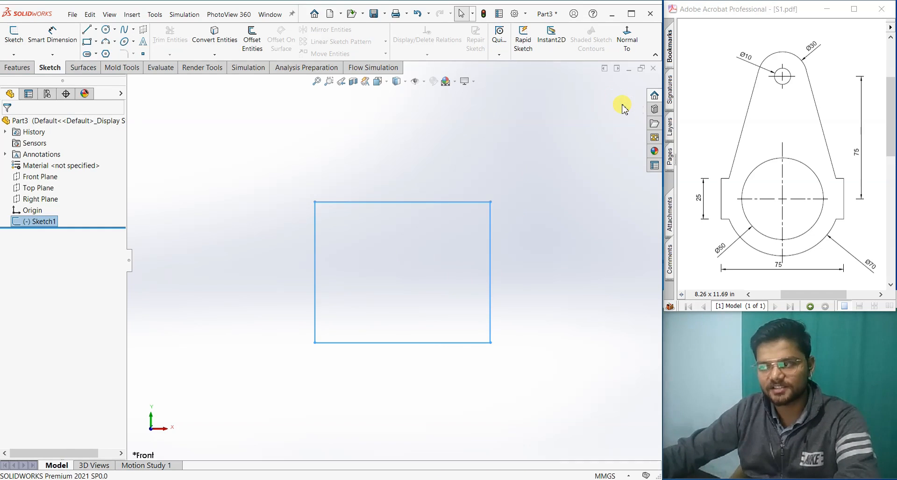
pyautogui.moveTo(524, 306); pyautogui.dragTo(545, 180, button='middle')
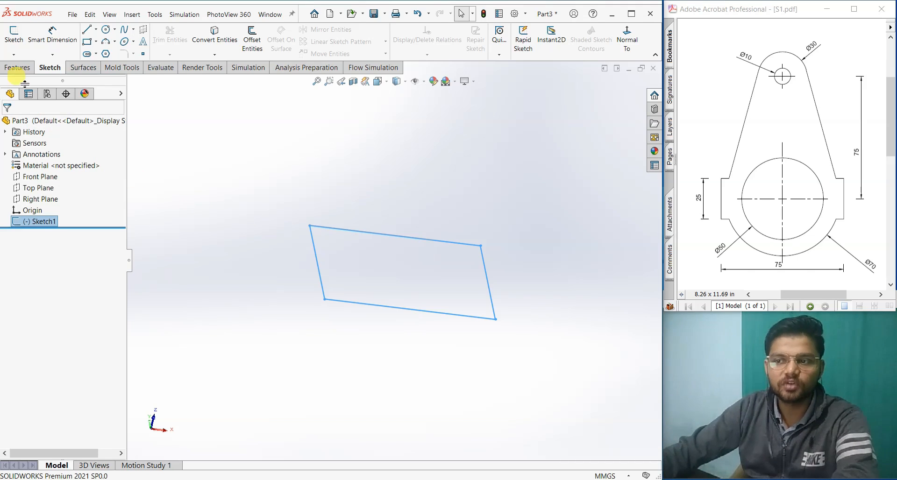
pyautogui.click(17, 68)
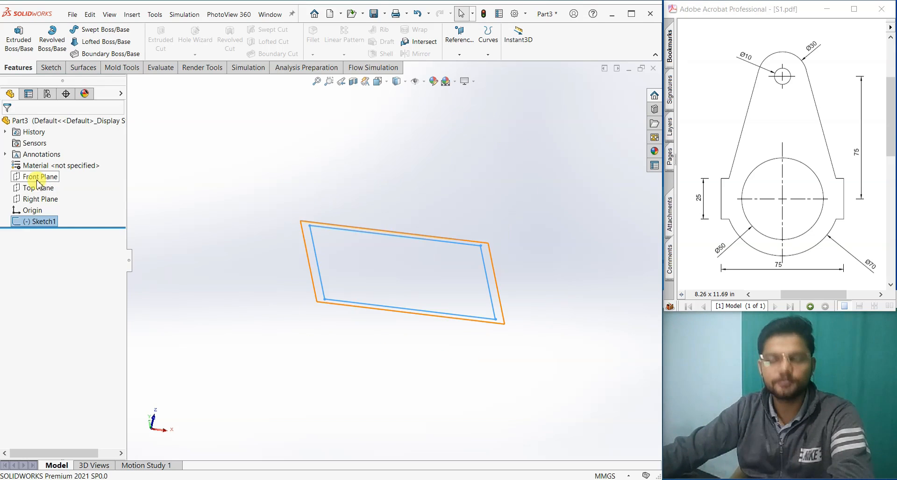
pyautogui.click(341, 353)
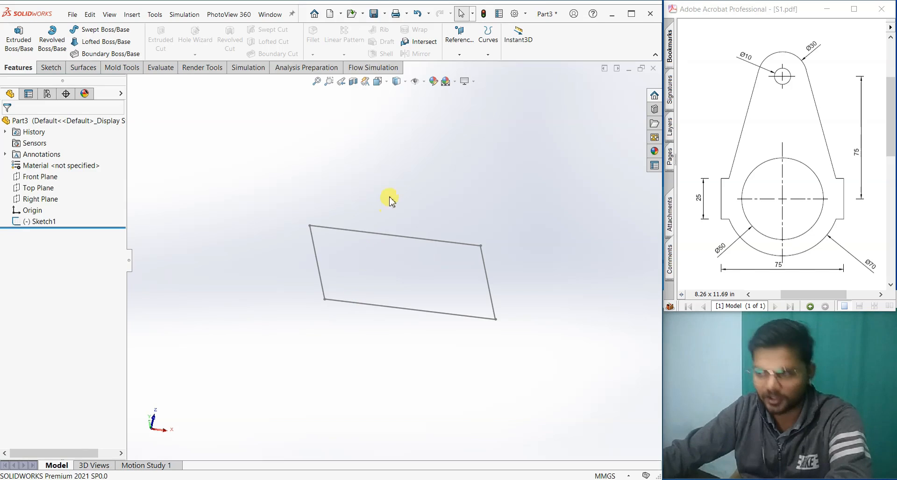
pyautogui.click(459, 54)
pyautogui.click(541, 206)
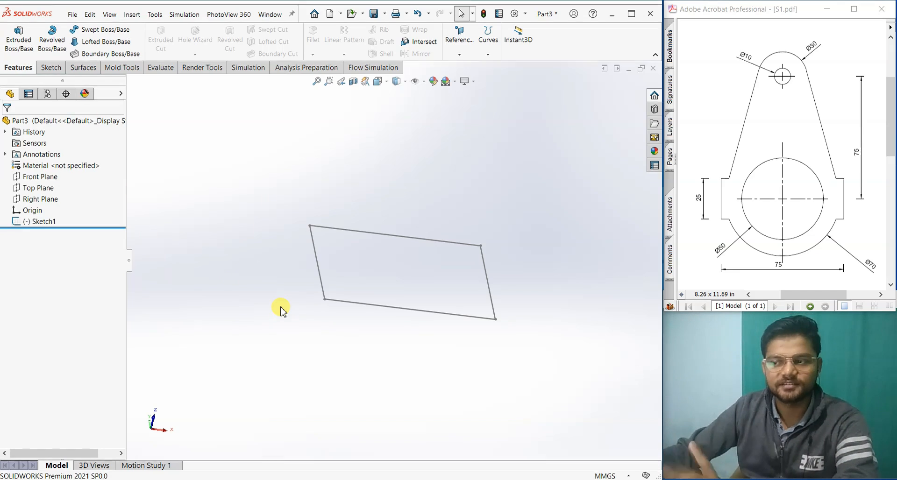
# - Extrude the rectangle sketch as a boss with a blind depth of 50 mm
pyautogui.click(19, 44)
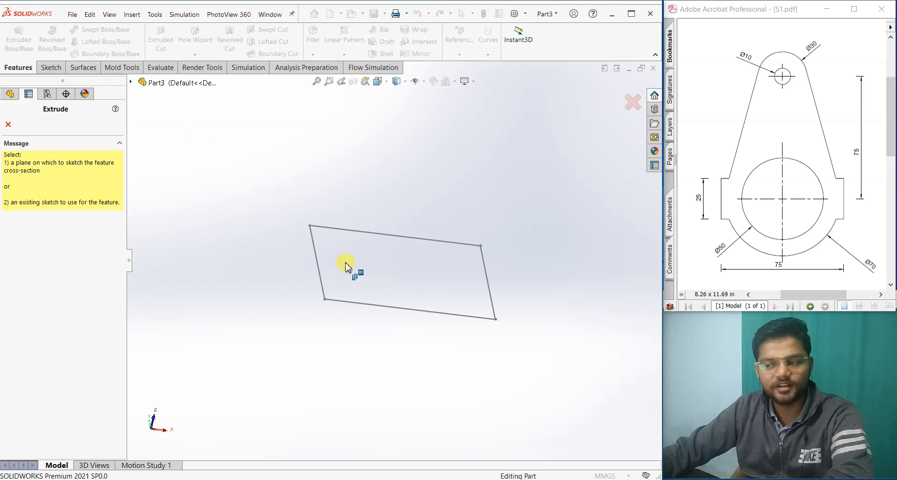
pyautogui.click(320, 259)
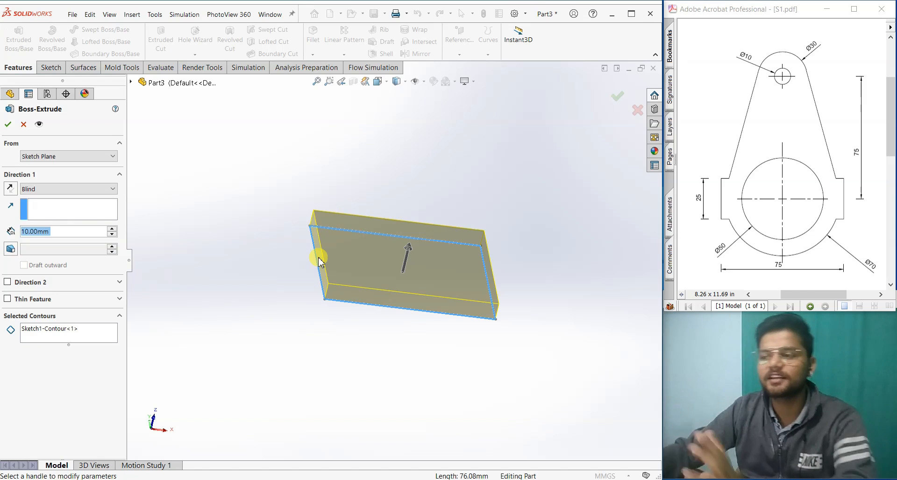
pyautogui.moveTo(477, 337); pyautogui.dragTo(540, 308, button='middle')
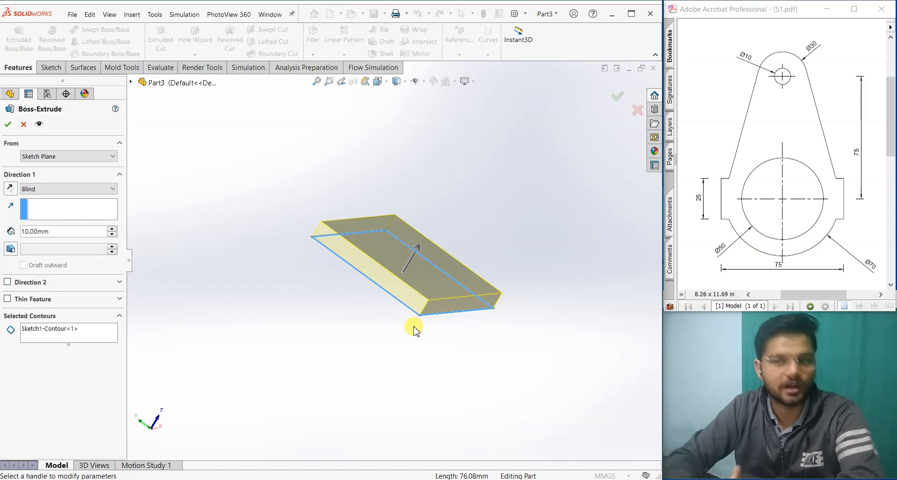
pyautogui.doubleClick(51, 232)
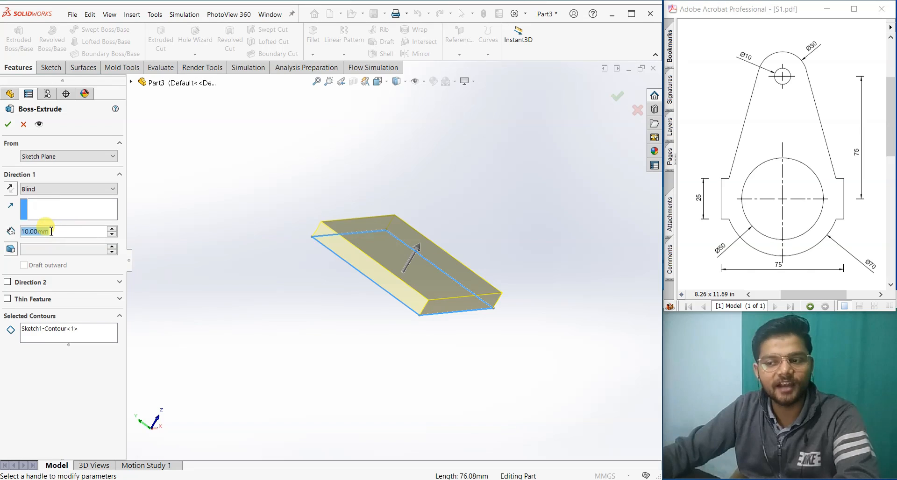
pyautogui.write('50')
pyautogui.press('Return')
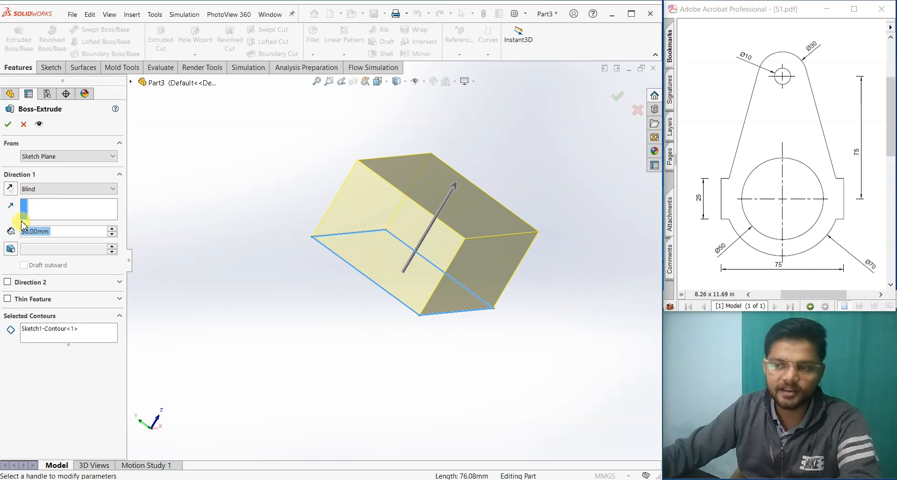
pyautogui.click(7, 124)
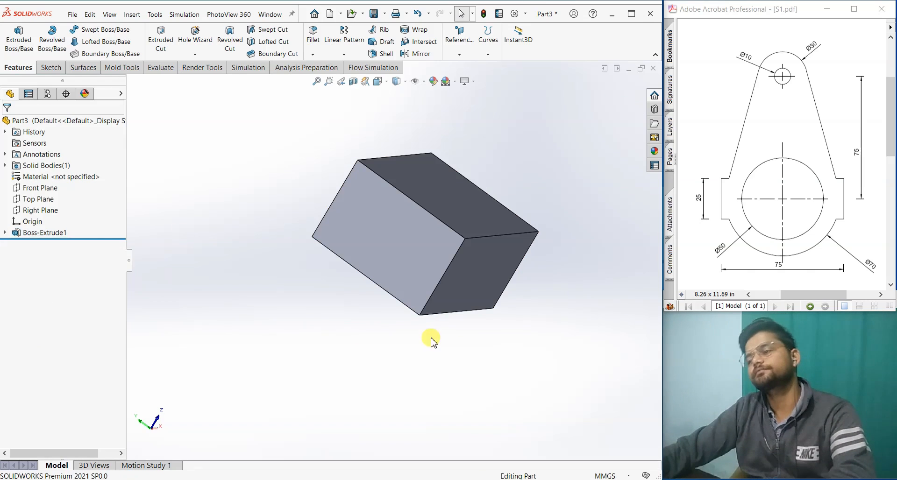
# - Close the part with the extruded rectangular block without saving its changes
pyautogui.moveTo(427, 341); pyautogui.dragTo(367, 365, button='middle')
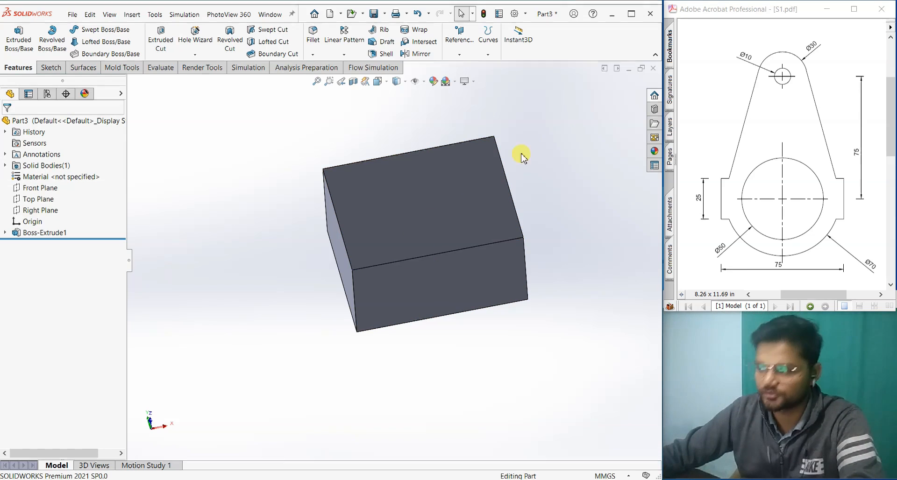
pyautogui.click(653, 69)
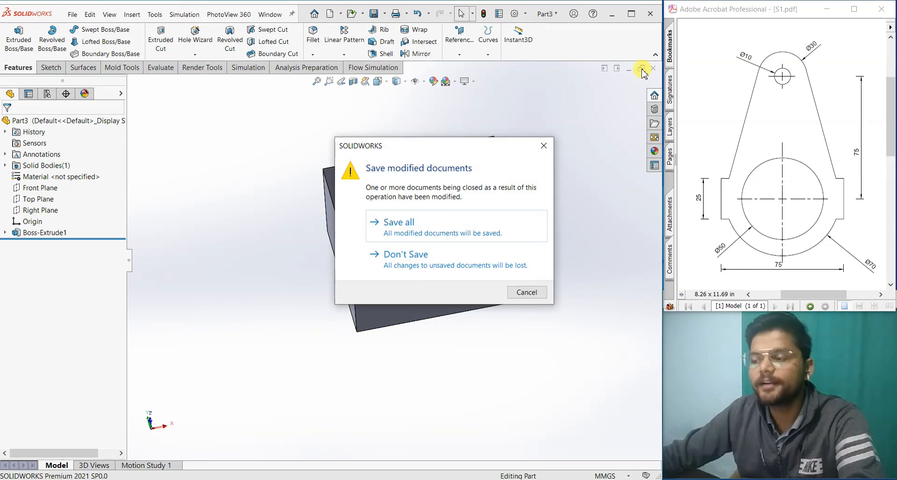
pyautogui.click(398, 263)
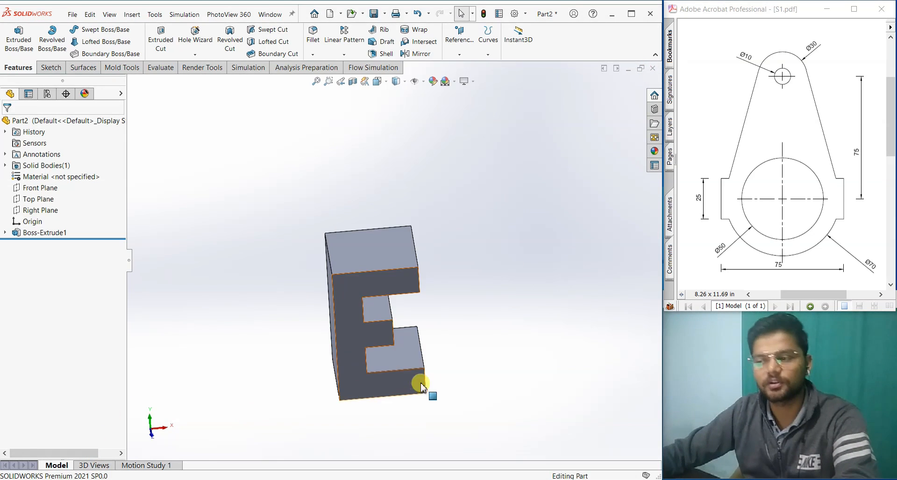
# - Start a new sketch on the top face of the E-shaped block
pyautogui.moveTo(420, 383); pyautogui.dragTo(422, 314, button='middle')
pyautogui.scroll(3, 423, 315)
pyautogui.moveTo(436, 362); pyautogui.dragTo(413, 383, button='middle')
pyautogui.scroll(-3, 413, 338)
pyautogui.moveTo(456, 344)
pyautogui.mouseDown(button='middle')
pyautogui.moveTo(476, 313)
pyautogui.moveTo(474, 344)
pyautogui.mouseUp(button='middle')
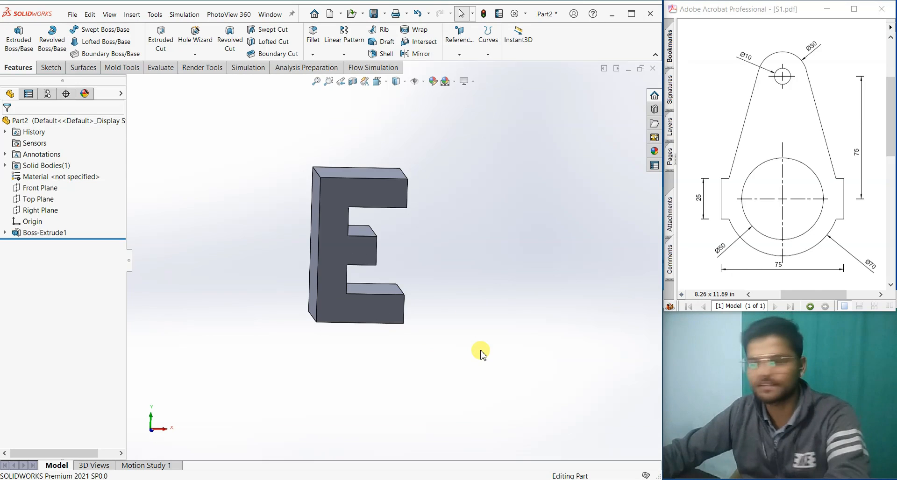
pyautogui.moveTo(498, 281); pyautogui.dragTo(500, 346, button='middle')
pyautogui.click(372, 200)
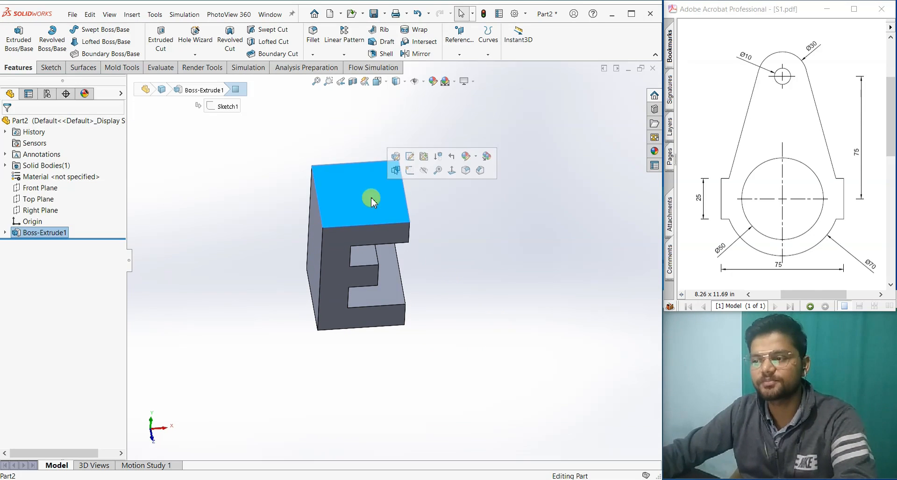
pyautogui.click(410, 170)
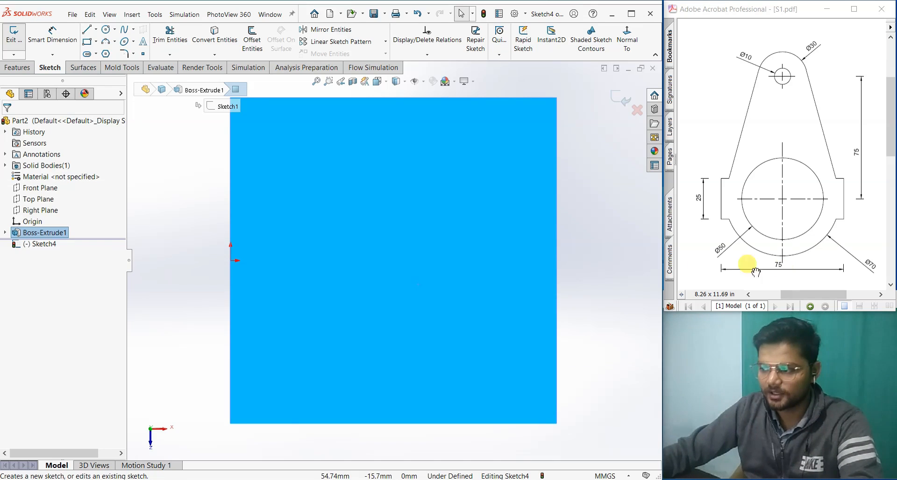
# - Clear the face selection and set the display style to show hidden lines as dashed edges
pyautogui.click(634, 272)
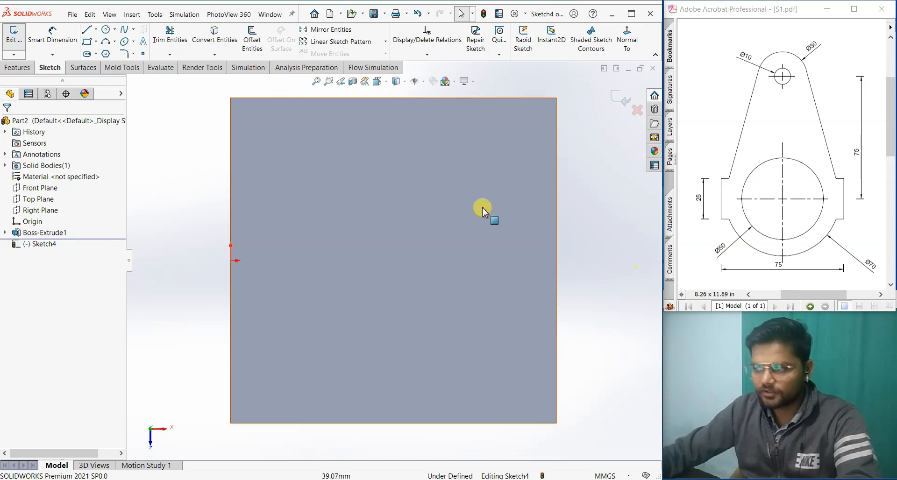
pyautogui.click(396, 82)
pyautogui.click(397, 134)
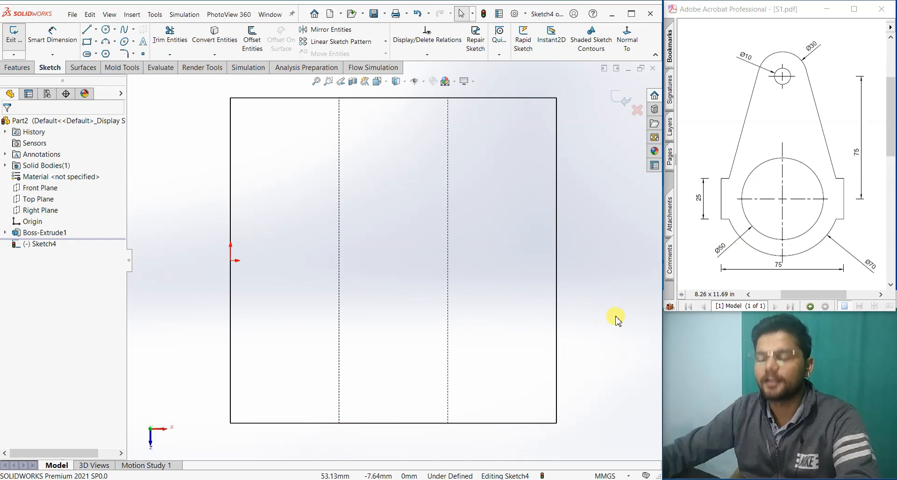
# - Sketch two circles side by side on the top face, about 7.8 mm diameter near the middle and about 7.2 mm nearer the right edge
pyautogui.click(106, 29)
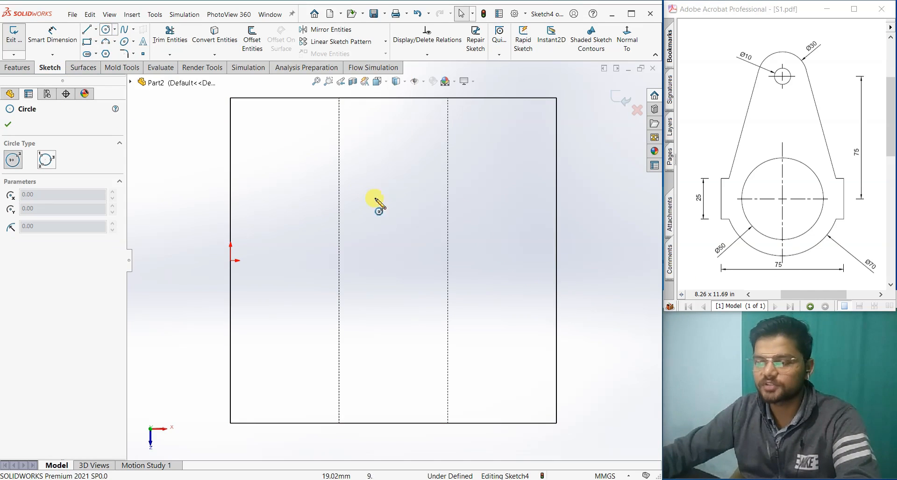
pyautogui.click(396, 244)
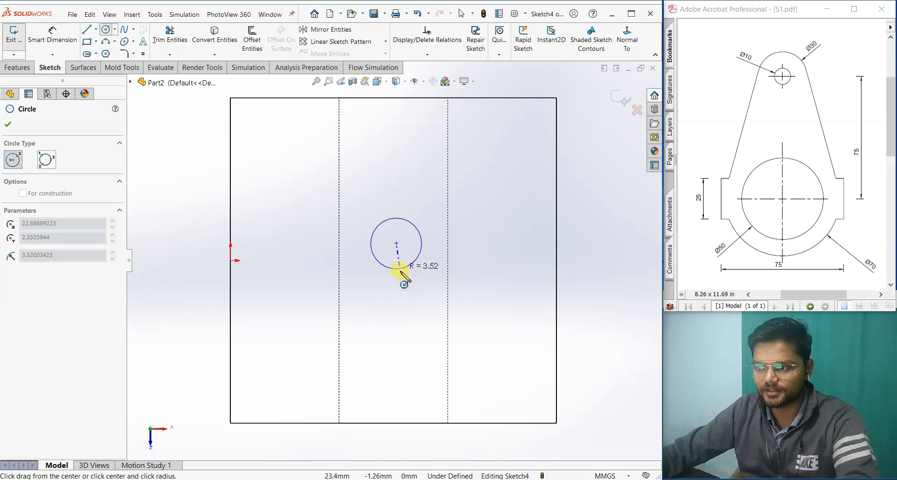
pyautogui.click(405, 270)
pyautogui.click(508, 244)
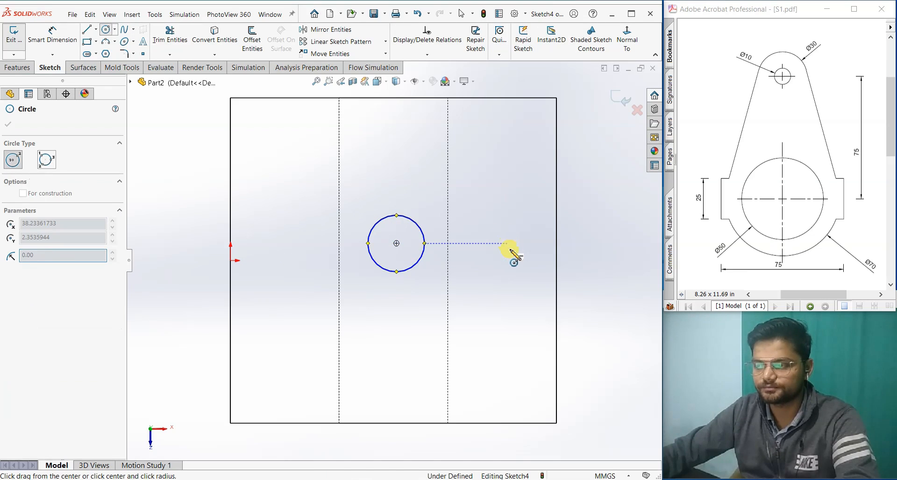
pyautogui.click(516, 269)
pyautogui.rightClick(515, 270)
pyautogui.click(530, 276)
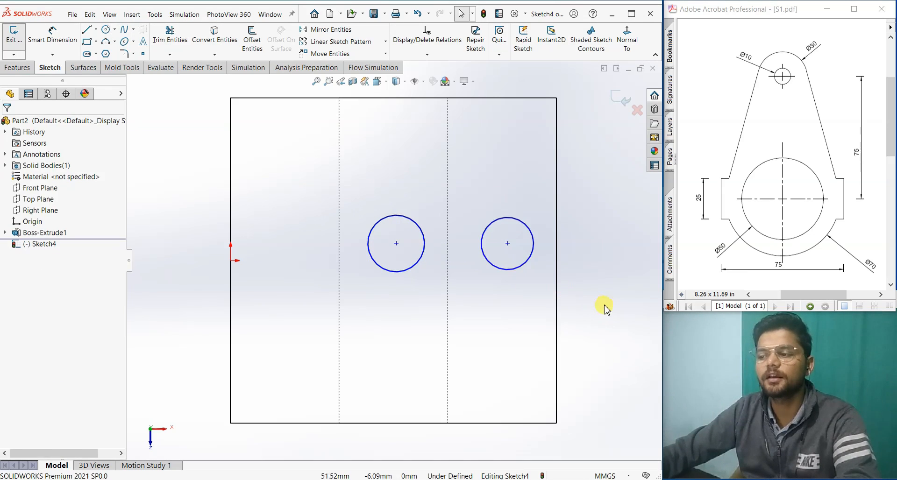
# - Add a Horizontal relation between both circle centres and the origin
pyautogui.click(397, 243)
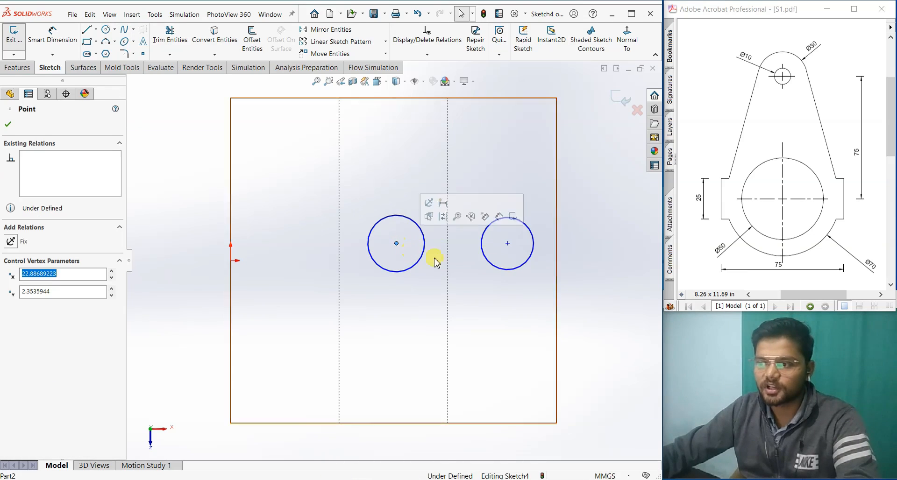
pyautogui.keyDown('ctrl'); pyautogui.click(507, 244); pyautogui.keyUp('ctrl')
pyautogui.keyDown('ctrl'); pyautogui.click(231, 260); pyautogui.keyUp('ctrl')
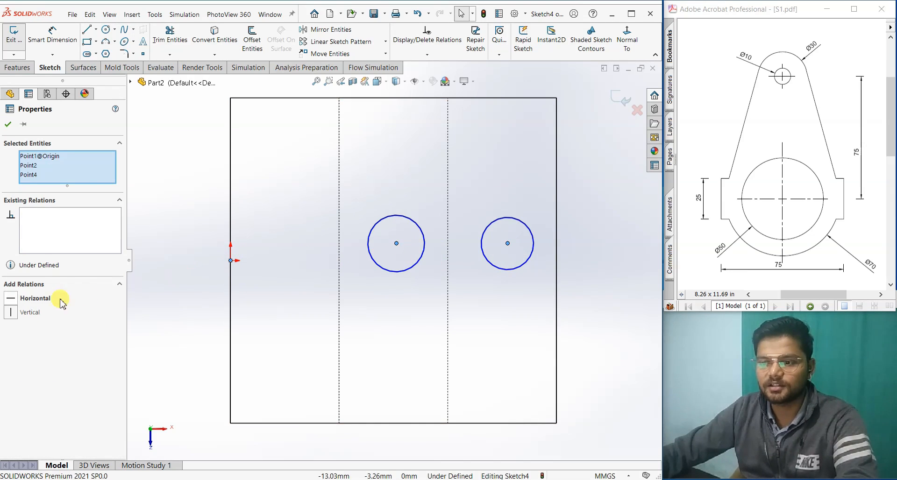
pyautogui.click(58, 299)
pyautogui.click(156, 310)
# - Dimension the left circle with a diameter of 8 mm
pyautogui.moveTo(598, 277); pyautogui.dragTo(593, 172, button='right')
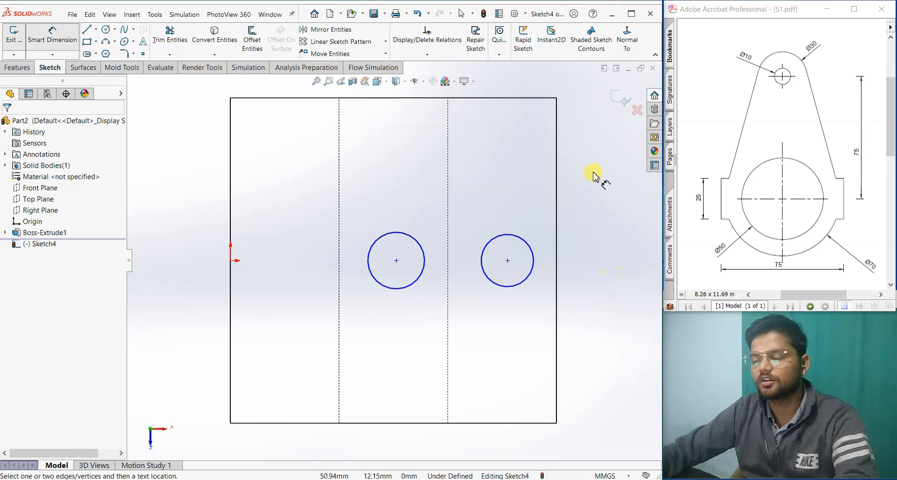
pyautogui.click(386, 238)
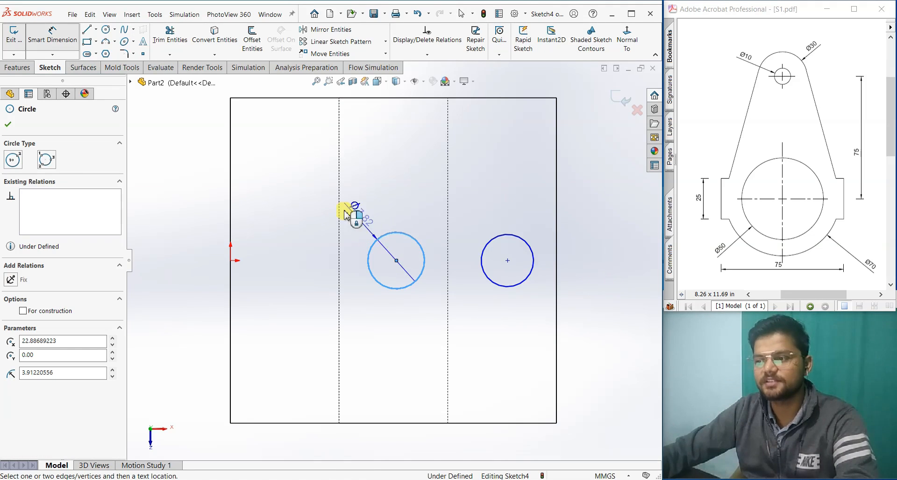
pyautogui.click(309, 205)
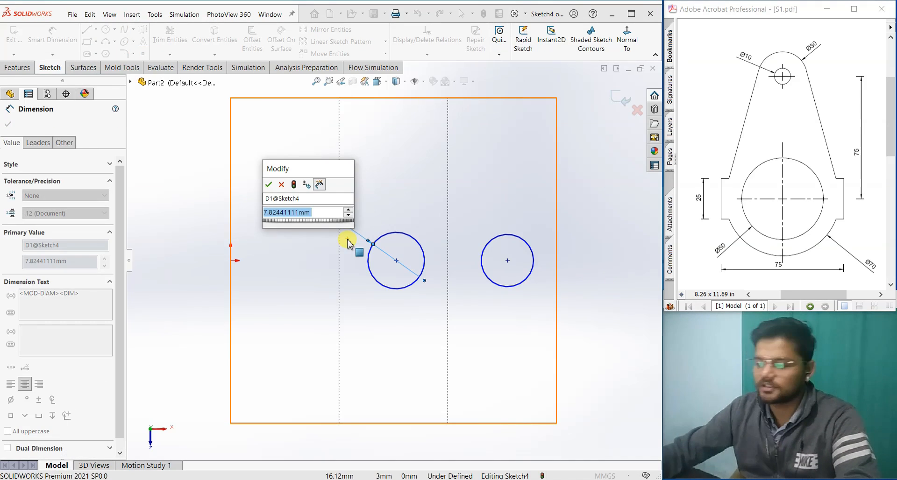
pyautogui.write('8')
pyautogui.press('Return')
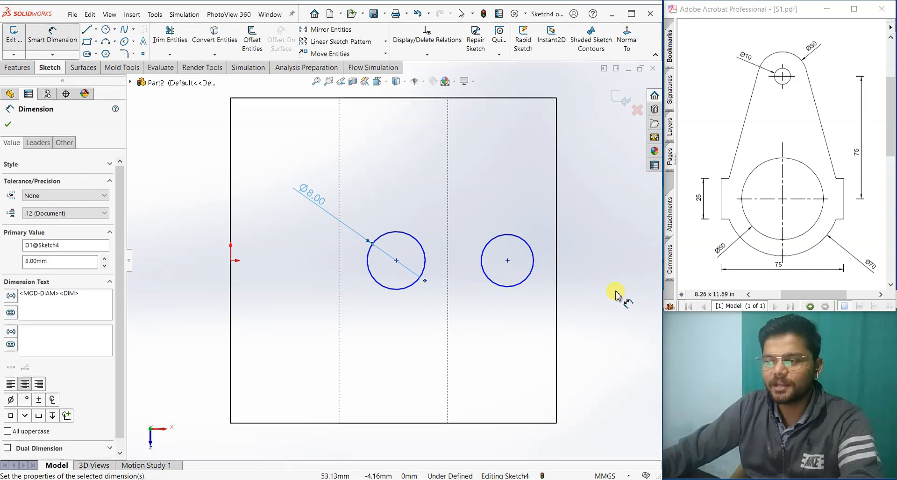
# - Dimension the right circle with a diameter of 8 mm and finish dimensioning
pyautogui.click(533, 268)
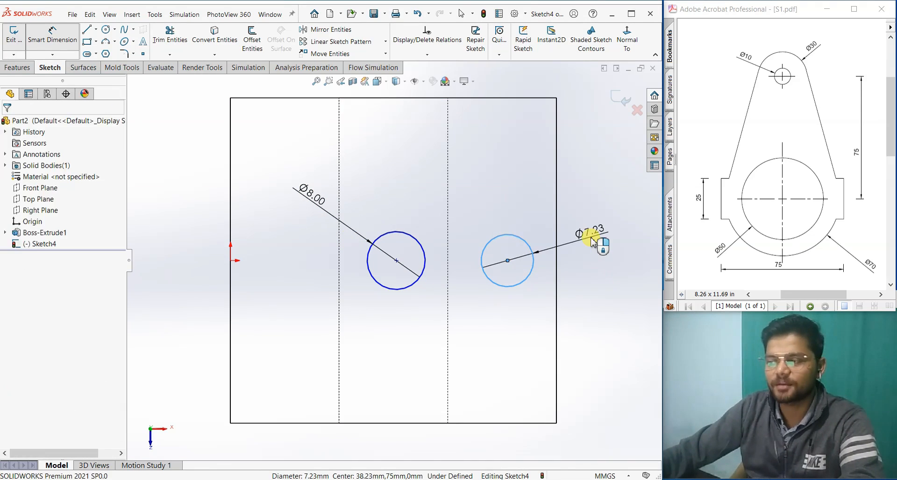
pyautogui.click(592, 235)
pyautogui.write('8')
pyautogui.press('Return')
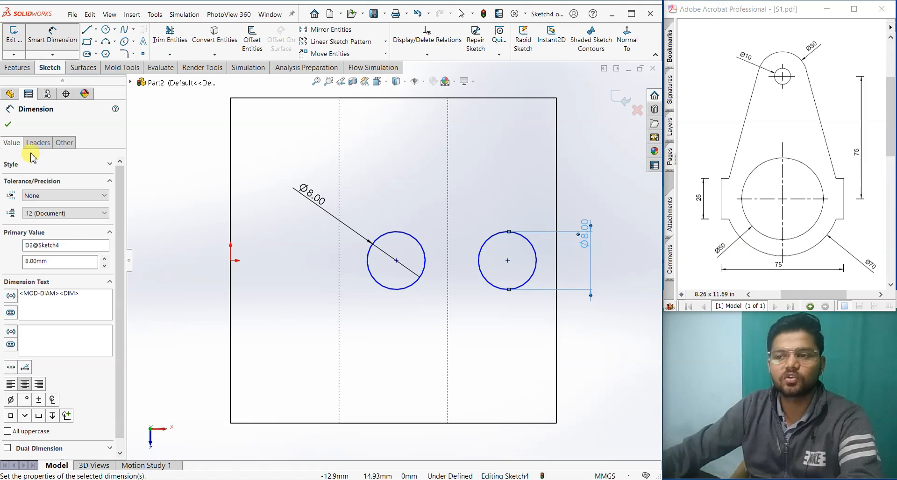
pyautogui.click(9, 125)
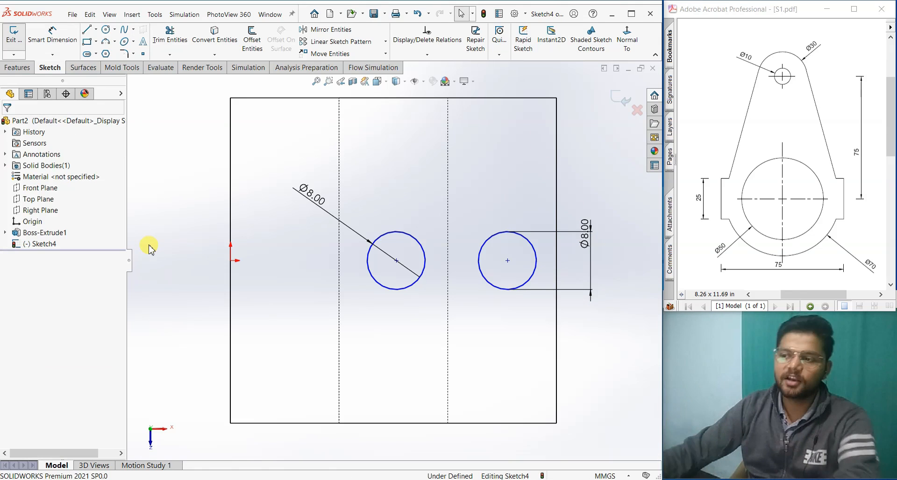
# - Exit the two-circle sketch and show the part in the isometric view
pyautogui.click(619, 99)
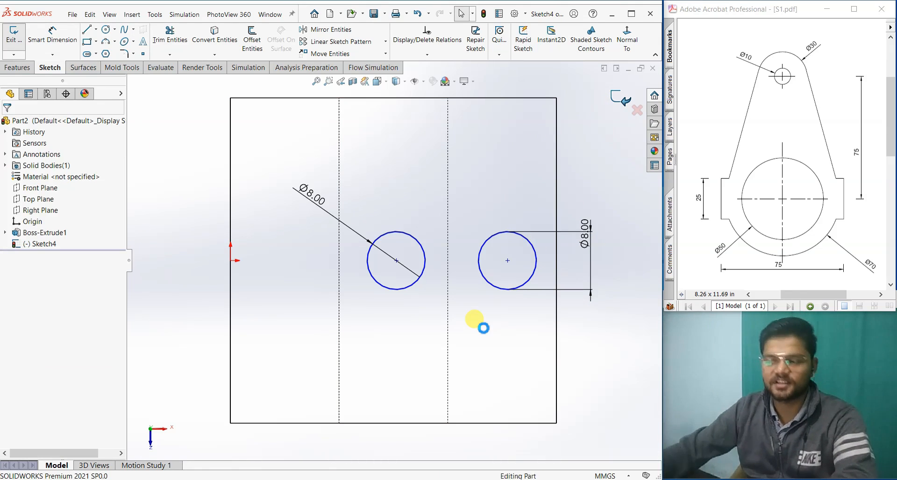
pyautogui.scroll(3, 474, 327)
pyautogui.moveTo(475, 328)
pyautogui.mouseDown(button='middle')
pyautogui.moveTo(531, 315)
pyautogui.moveTo(557, 331)
pyautogui.mouseUp(button='middle')
pyautogui.click(531, 315)
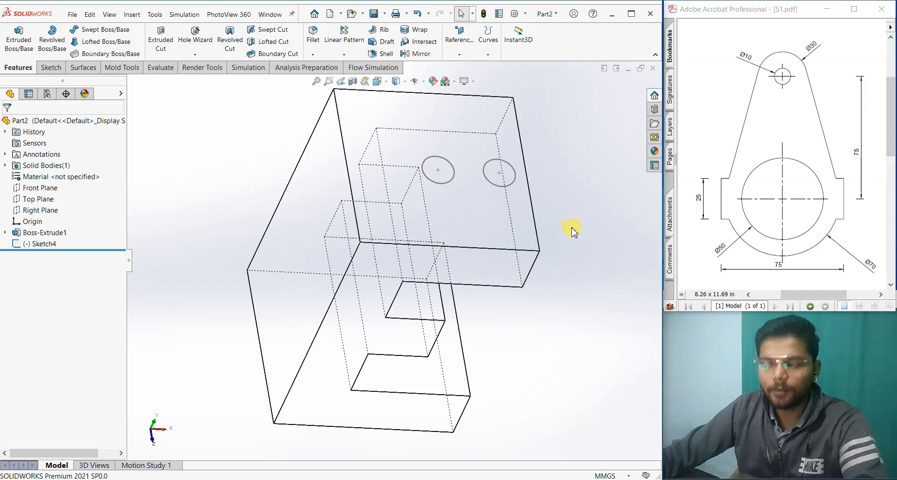
pyautogui.hotkey('ctrl', '7')
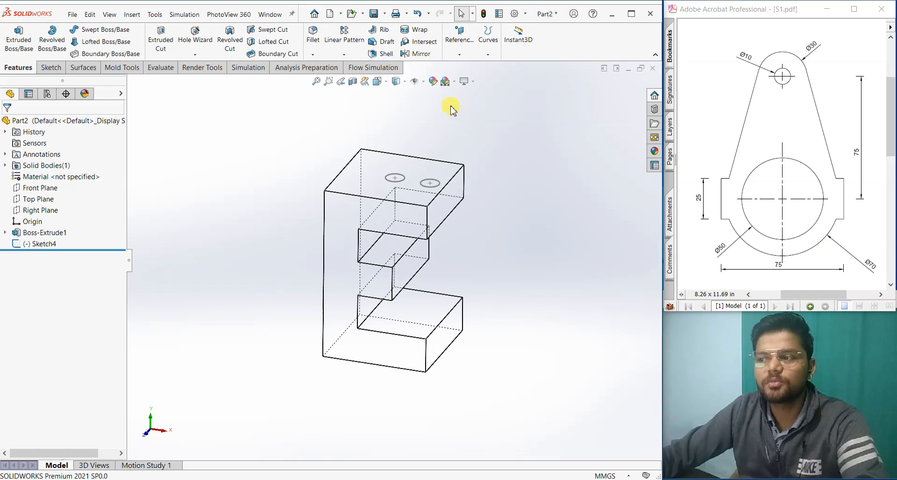
# - Display the E-shaped block shaded with edges instead of as a wireframe
pyautogui.click(401, 99)
pyautogui.moveTo(527, 314); pyautogui.dragTo(550, 314, button='middle')
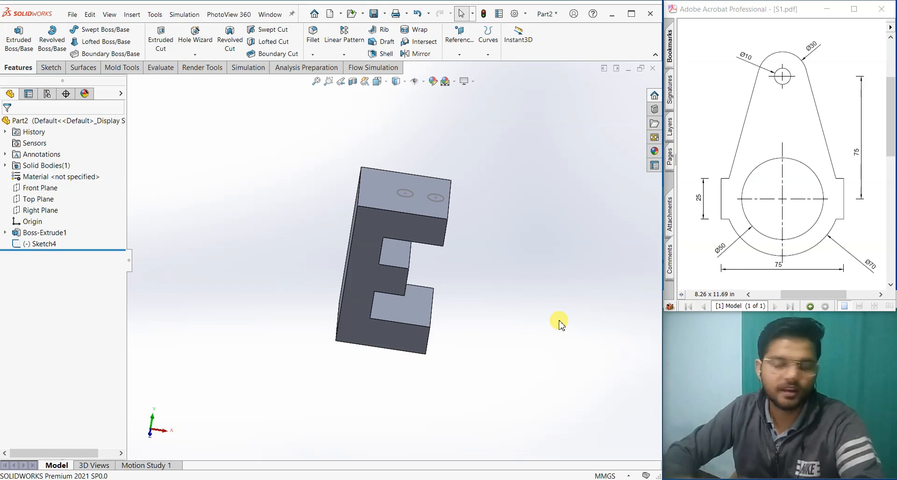
# - Try a boss extrude using only the right circle on the block's top face
pyautogui.click(19, 43)
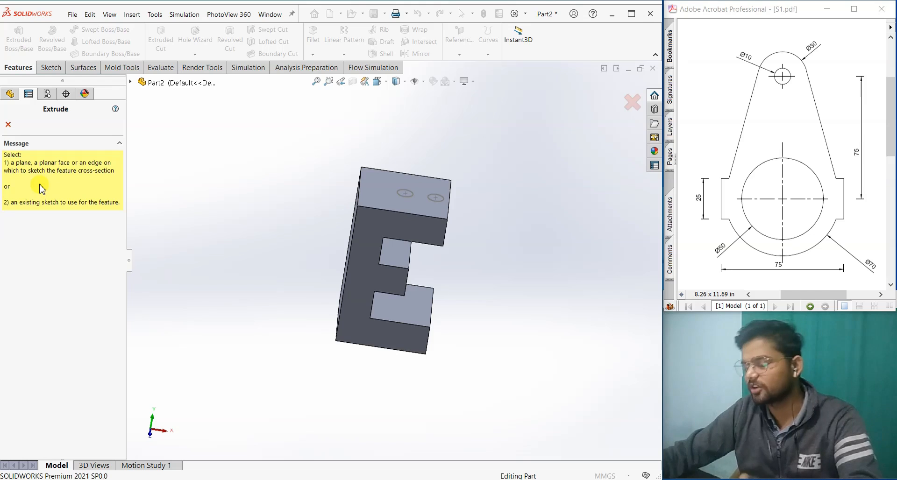
pyautogui.scroll(-3, 428, 185)
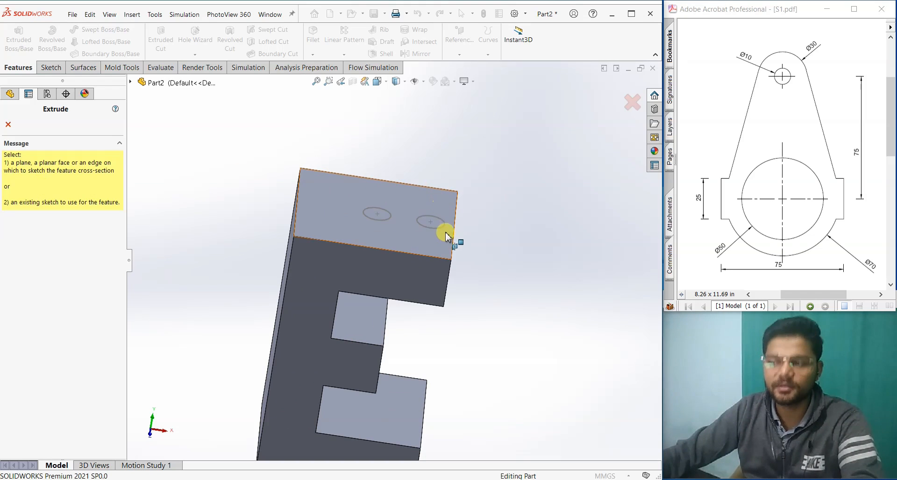
pyautogui.click(431, 229)
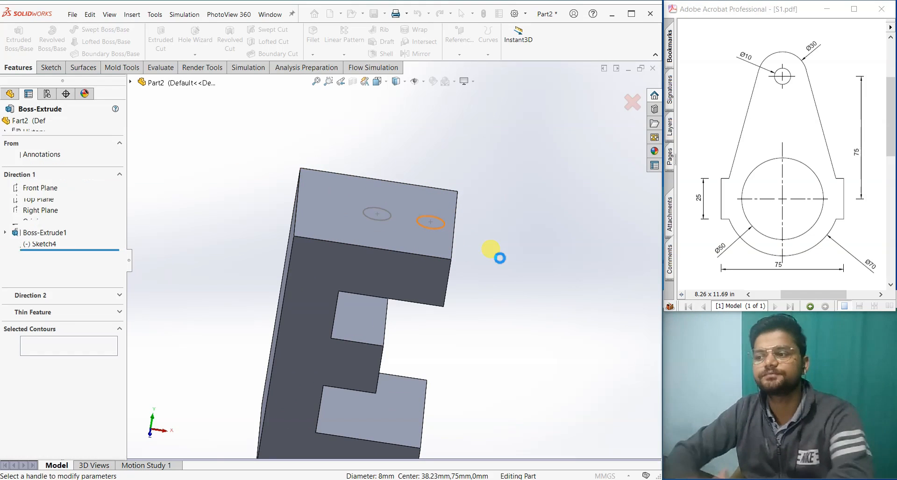
pyautogui.moveTo(499, 259); pyautogui.dragTo(458, 321, button='middle')
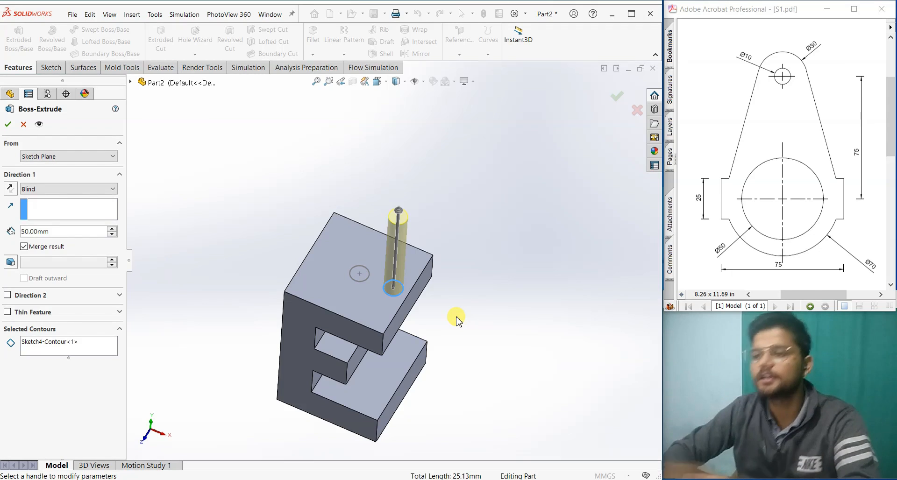
pyautogui.moveTo(470, 316); pyautogui.dragTo(503, 260, button='middle')
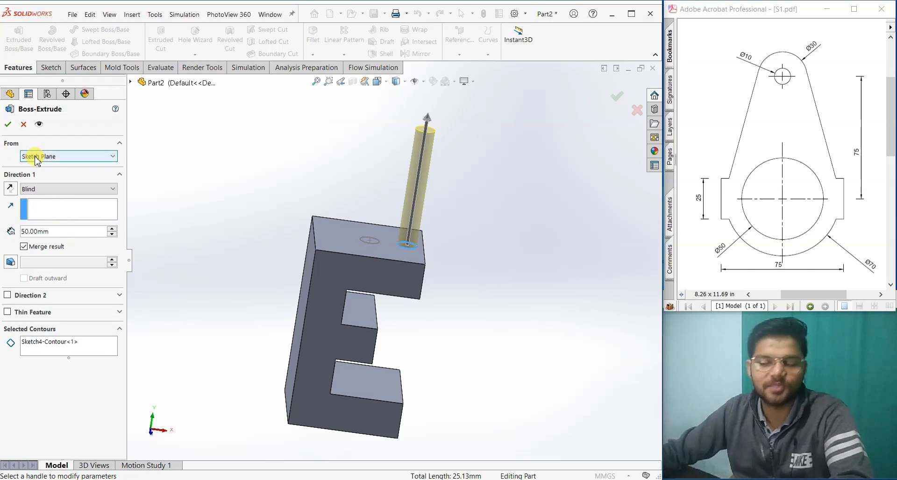
pyautogui.scroll(-3, 432, 260)
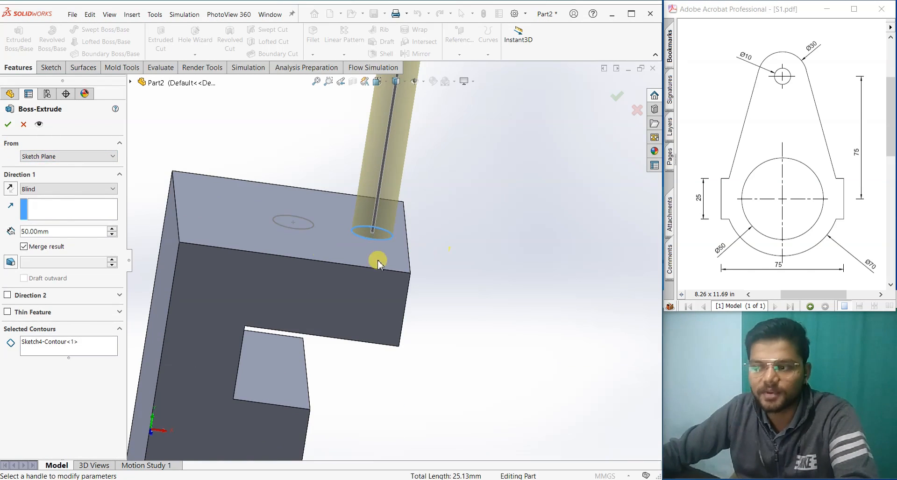
pyautogui.scroll(3, 411, 252)
# - Try starting the circle's extrusion from the underside face of the top arm, with the direction reversed downward
pyautogui.click(112, 157)
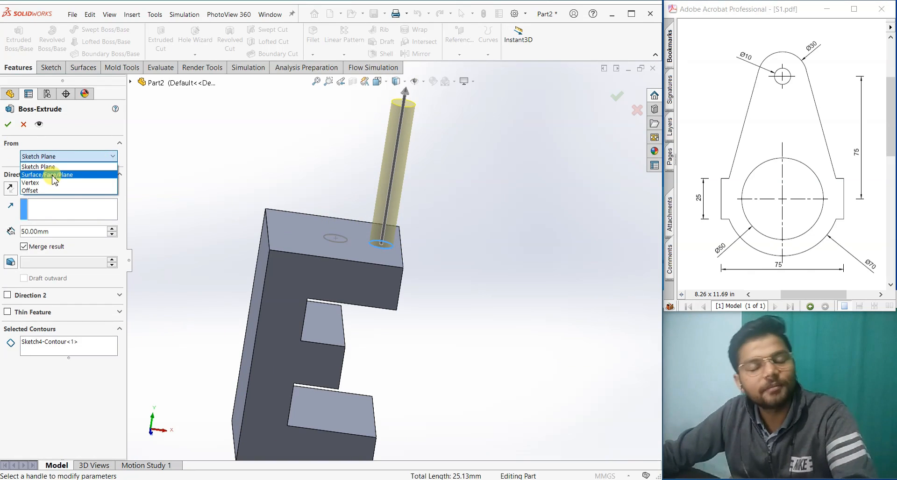
pyautogui.click(54, 176)
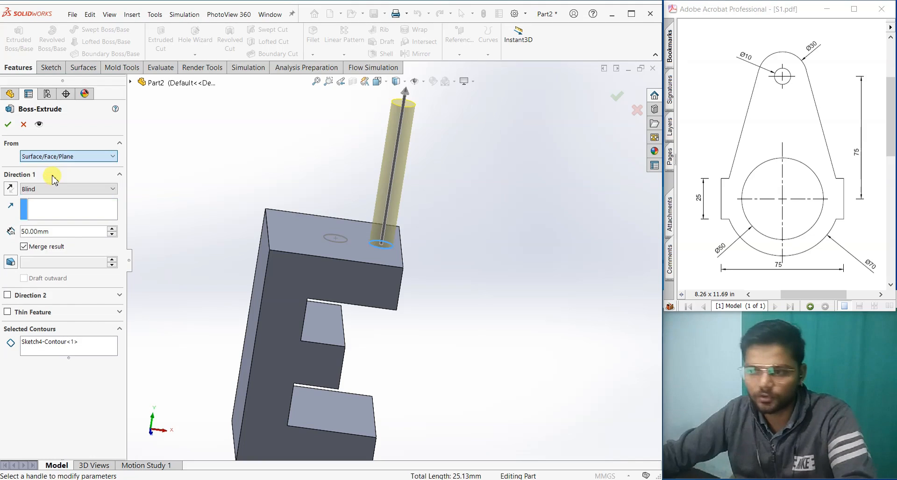
pyautogui.moveTo(417, 349); pyautogui.dragTo(414, 248, button='middle')
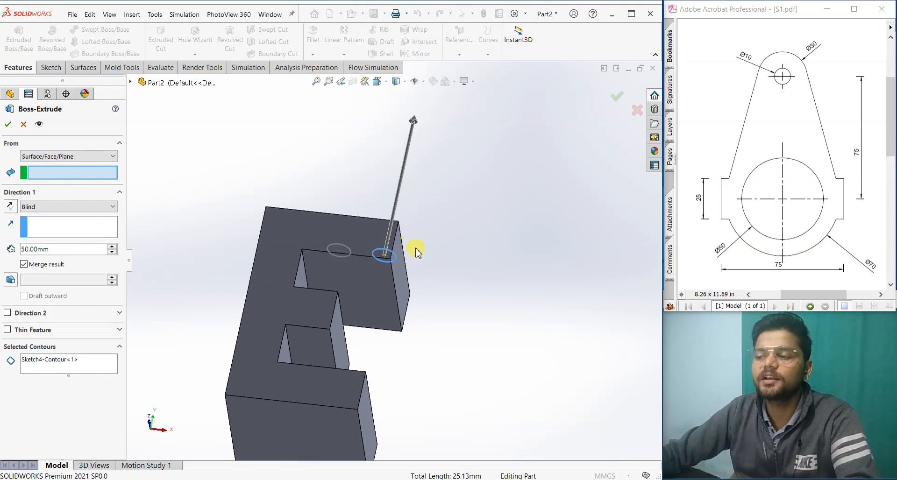
pyautogui.click(386, 293)
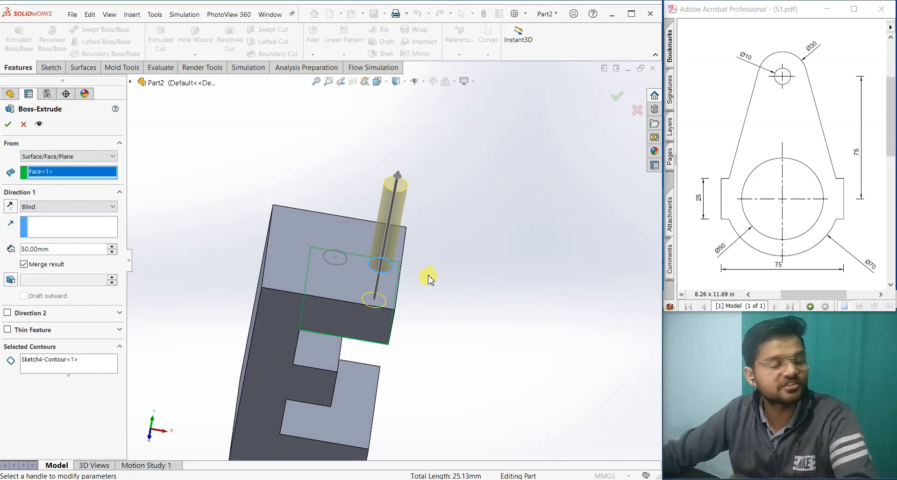
pyautogui.click(10, 206)
pyautogui.moveTo(458, 238); pyautogui.dragTo(499, 221, button='middle')
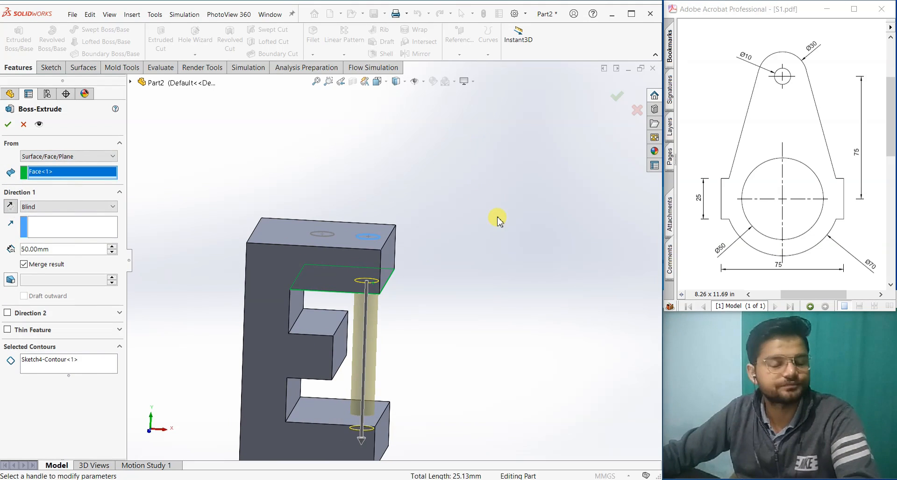
# - Try starting the circle's extrusion from the upper front corner vertex of the middle arm
pyautogui.click(75, 157)
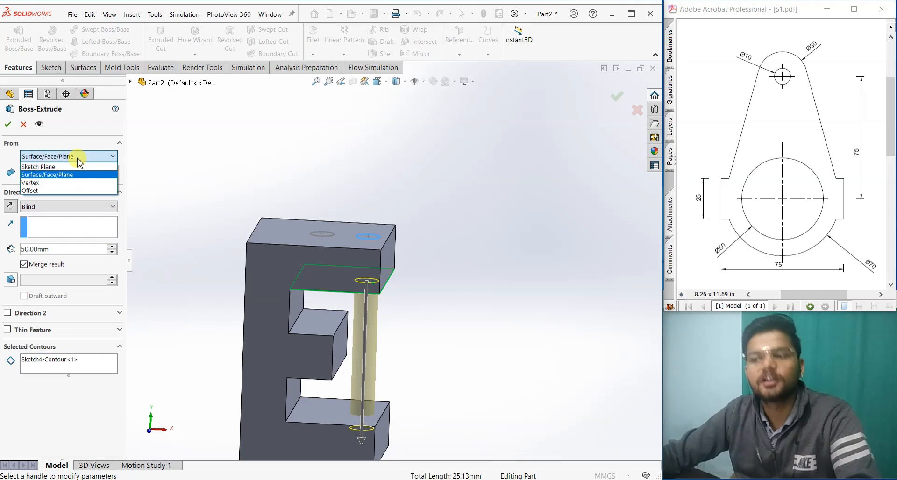
pyautogui.click(58, 185)
pyautogui.moveTo(387, 340); pyautogui.dragTo(390, 262, button='middle')
pyautogui.scroll(-3, 364, 285)
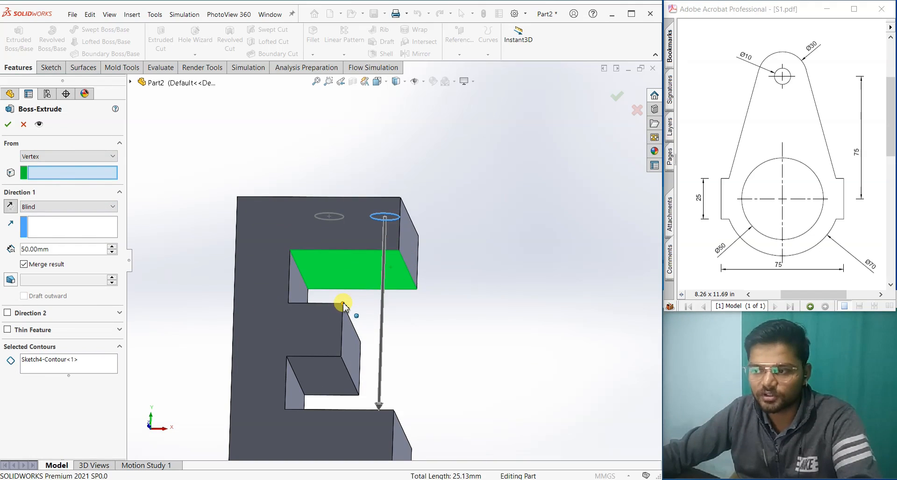
pyautogui.click(344, 305)
pyautogui.moveTo(506, 290); pyautogui.dragTo(507, 346, button='middle')
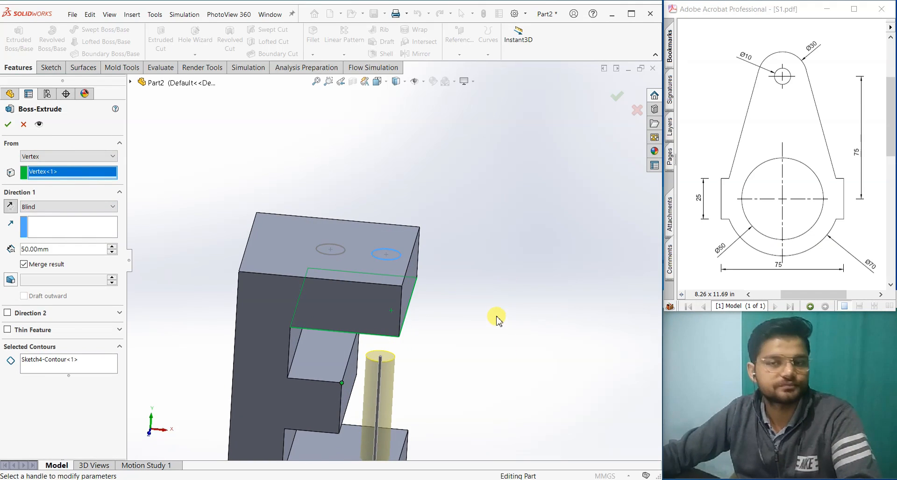
# - Try starting the circle's extrusion at a 10 mm offset from the sketch plane, with the offset direction reversed
pyautogui.click(71, 157)
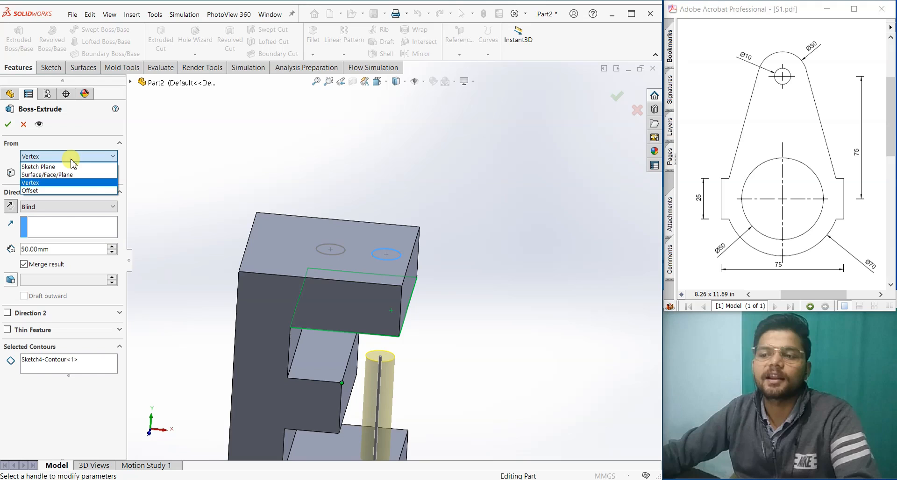
pyautogui.click(62, 191)
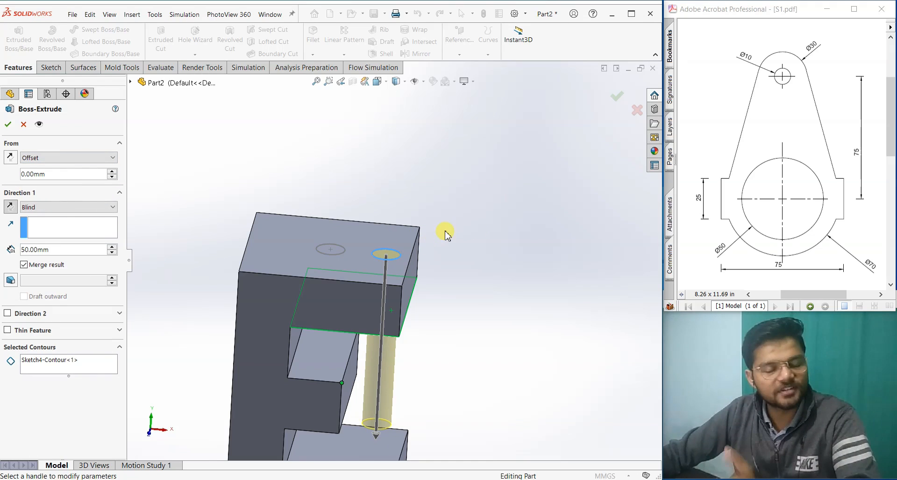
pyautogui.write('10')
pyautogui.press('Return')
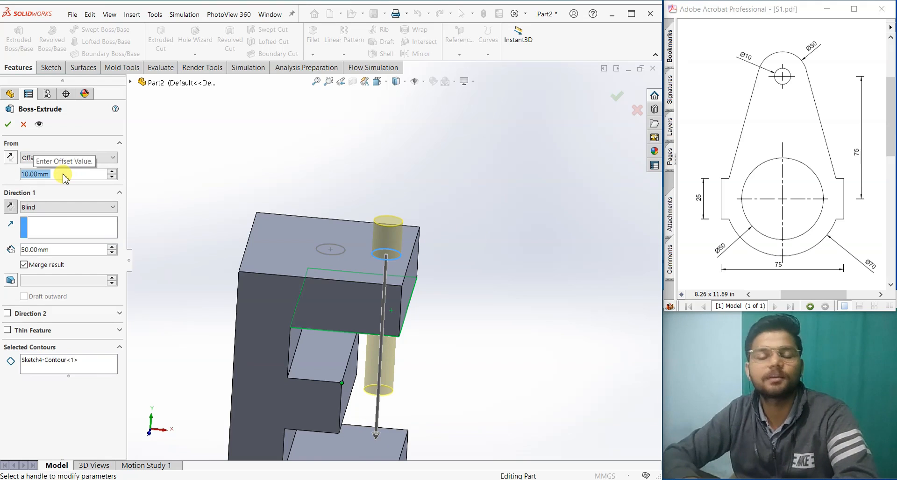
pyautogui.click(10, 158)
pyautogui.scroll(3, 457, 272)
pyautogui.moveTo(456, 271); pyautogui.dragTo(446, 231, button='middle')
# - Try start offsets of 60 mm and 40 mm for the circle's extrusion, and cancel the feature
pyautogui.doubleClick(58, 174)
pyautogui.write('60')
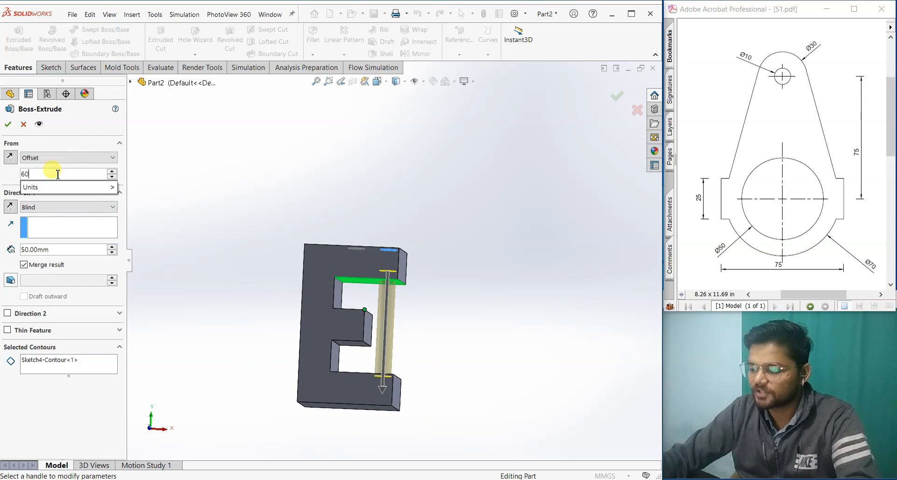
pyautogui.press('Return')
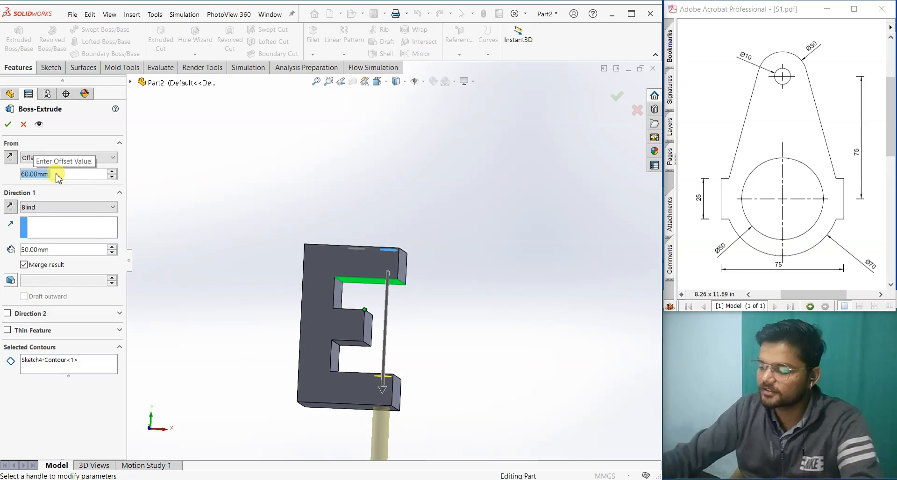
pyautogui.write('40')
pyautogui.press('Return')
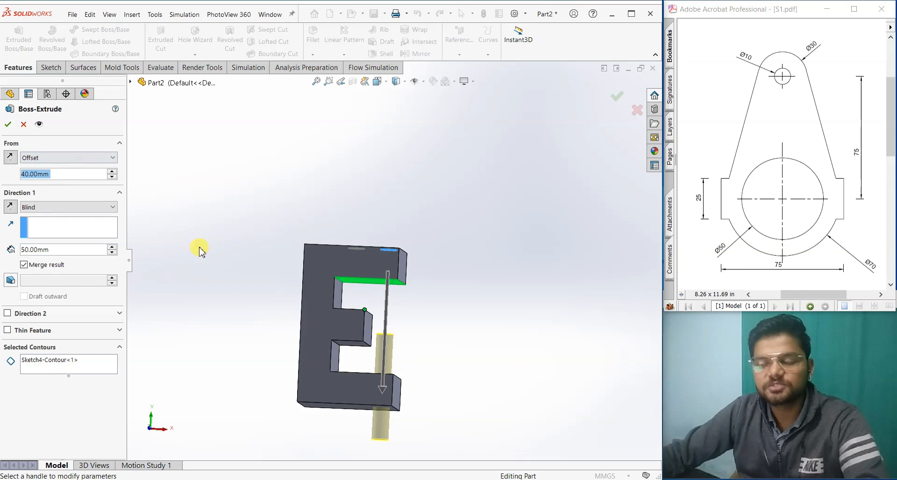
pyautogui.moveTo(236, 261); pyautogui.dragTo(237, 299, button='middle')
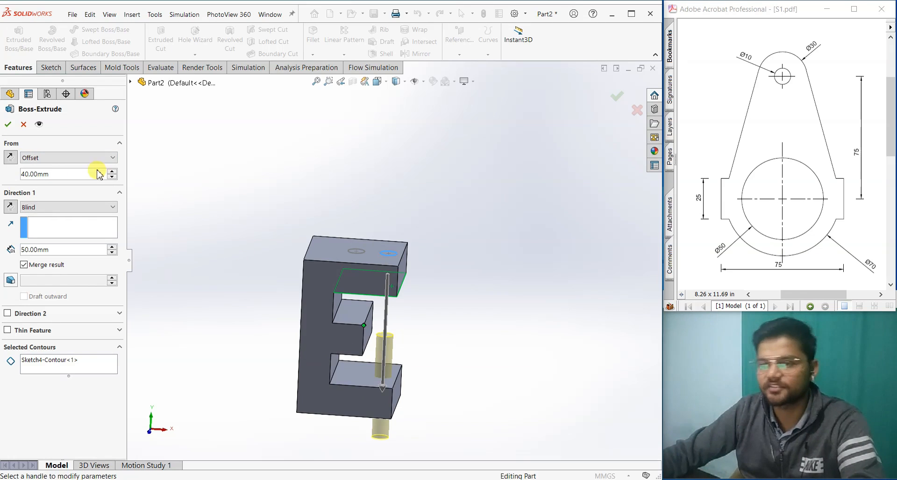
pyautogui.click(23, 125)
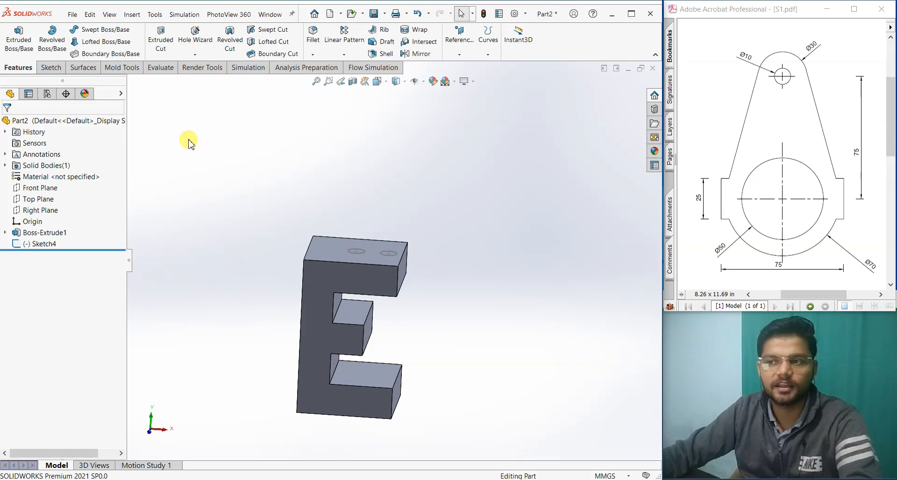
# - Start a boss extrude of the right circle from the sketch plane with a blind depth of 54 mm
pyautogui.click(19, 41)
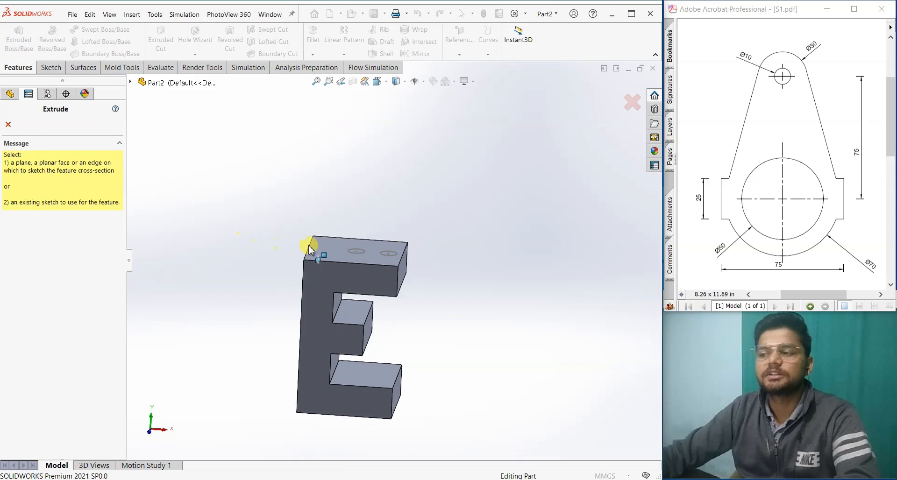
pyautogui.click(388, 256)
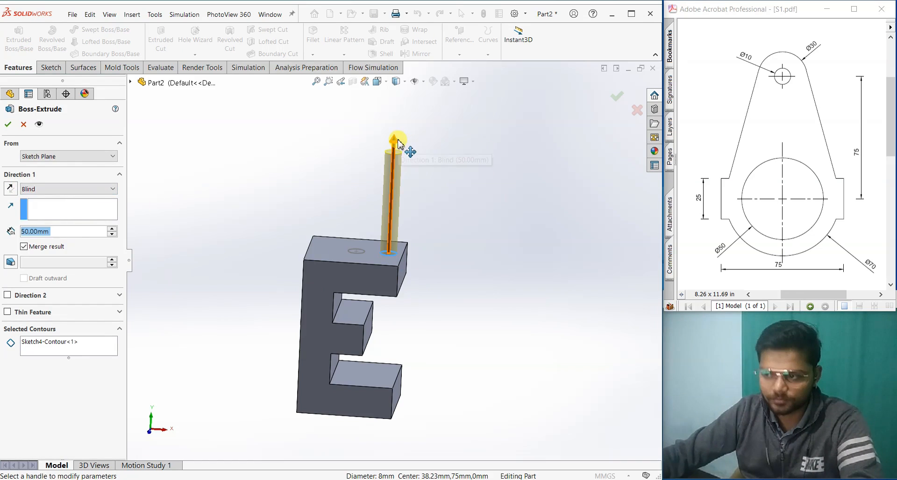
pyautogui.moveTo(398, 142)
pyautogui.mouseDown()
pyautogui.moveTo(398, 194)
pyautogui.moveTo(398, 128)
pyautogui.moveTo(397, 145)
pyautogui.mouseUp()
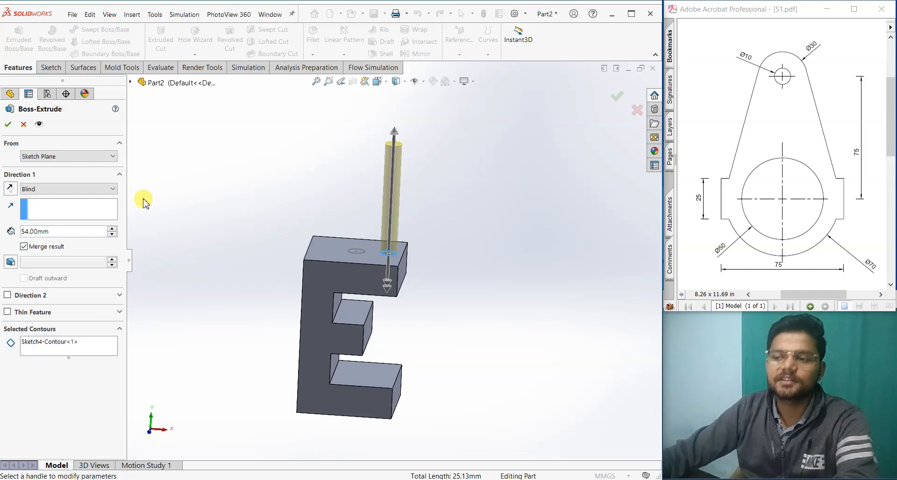
# - Change the right circle's extrusion to Through All and reverse it downward through the block's arms
pyautogui.click(110, 189)
pyautogui.click(77, 208)
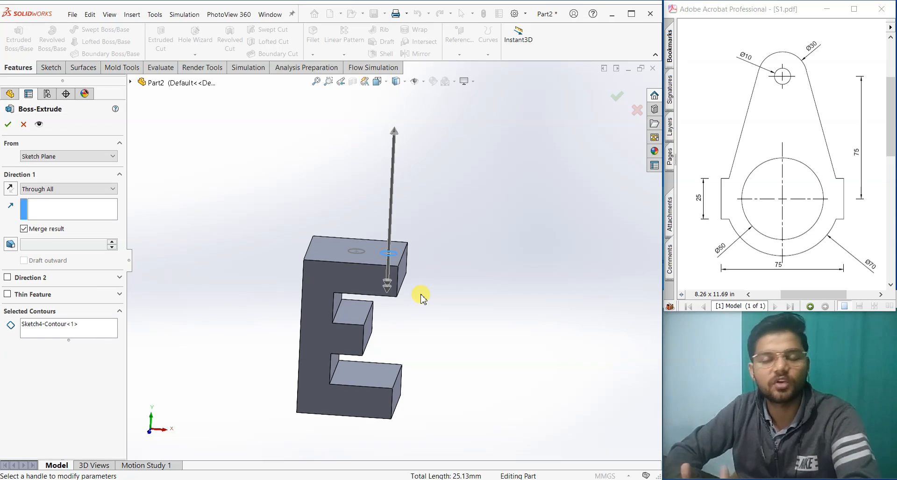
pyautogui.moveTo(421, 277); pyautogui.dragTo(434, 331, button='middle')
pyautogui.moveTo(436, 247); pyautogui.dragTo(448, 290, button='middle')
pyautogui.click(10, 189)
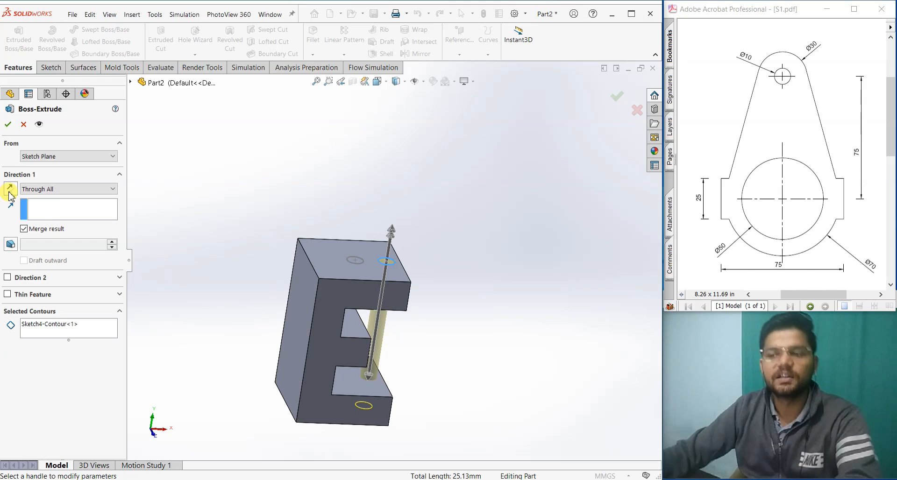
pyautogui.moveTo(458, 369); pyautogui.dragTo(417, 367, button='middle')
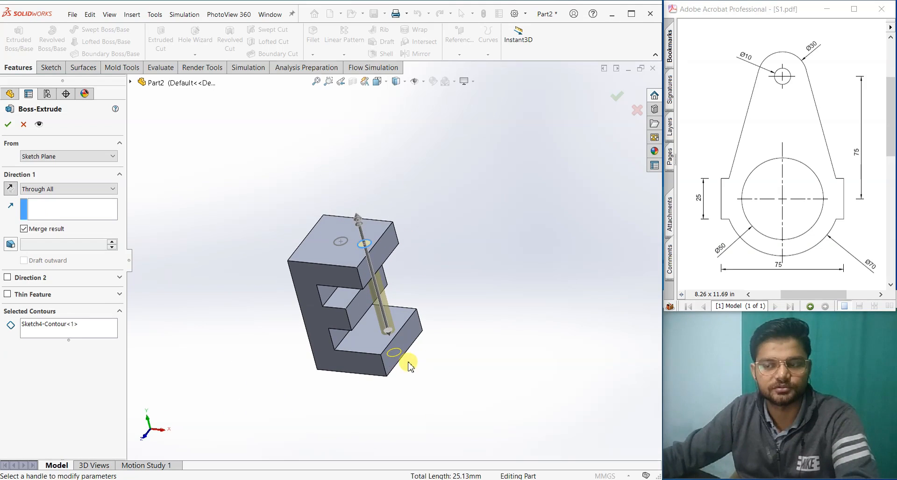
pyautogui.click(66, 190)
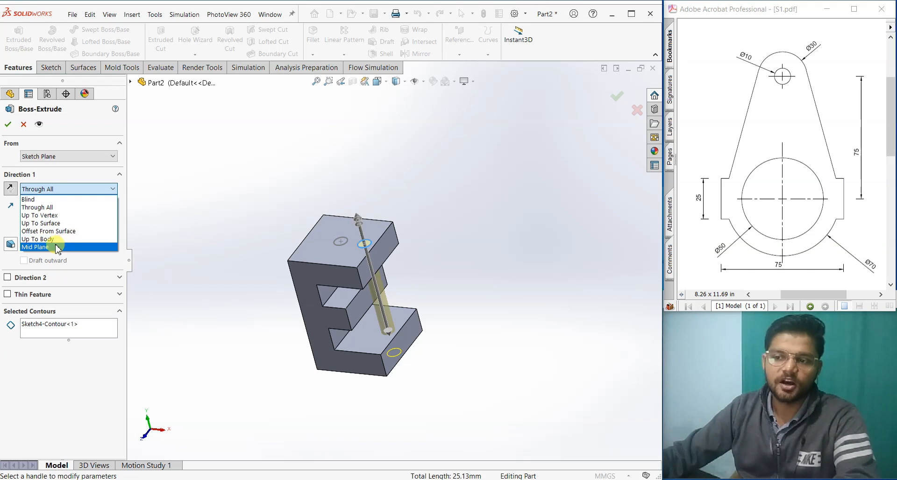
pyautogui.click(190, 282)
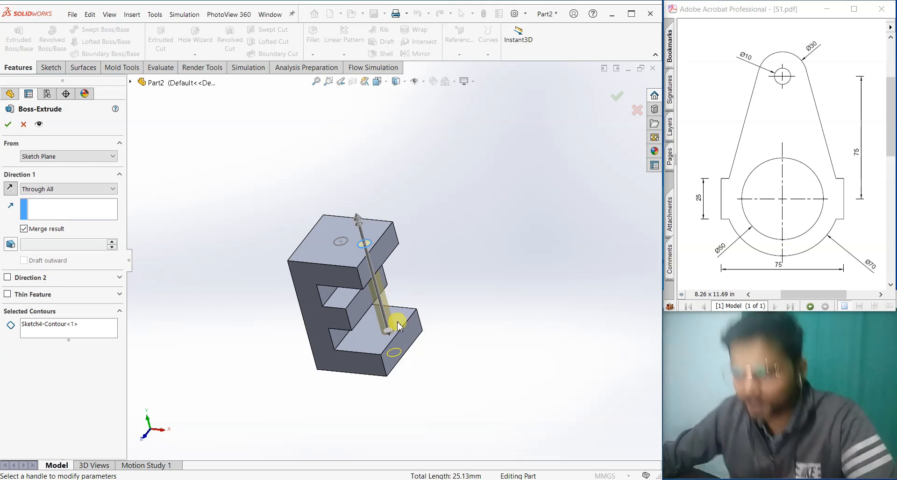
# - Try adding a second blind direction of 40 mm to the circle's extrusion, and turn Direction 2 off again
pyautogui.moveTo(400, 321); pyautogui.dragTo(406, 295, button='middle')
pyautogui.click(36, 280)
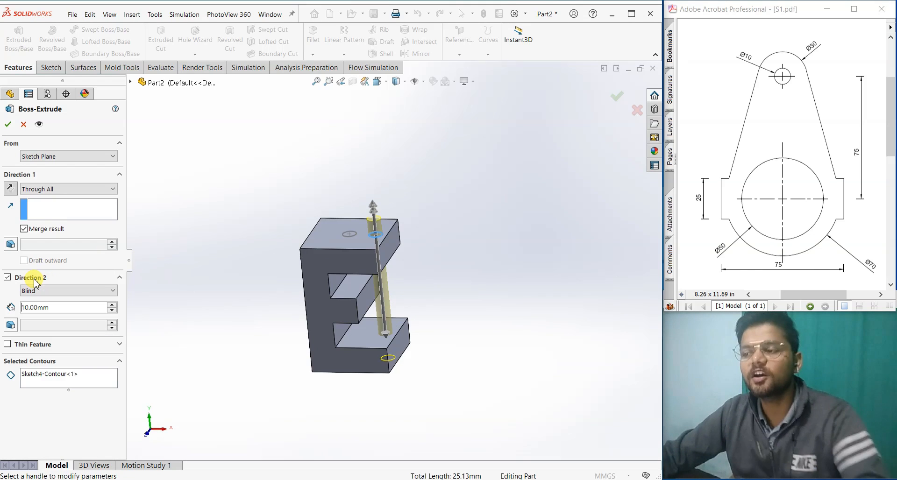
pyautogui.click(112, 304)
pyautogui.click(112, 305)
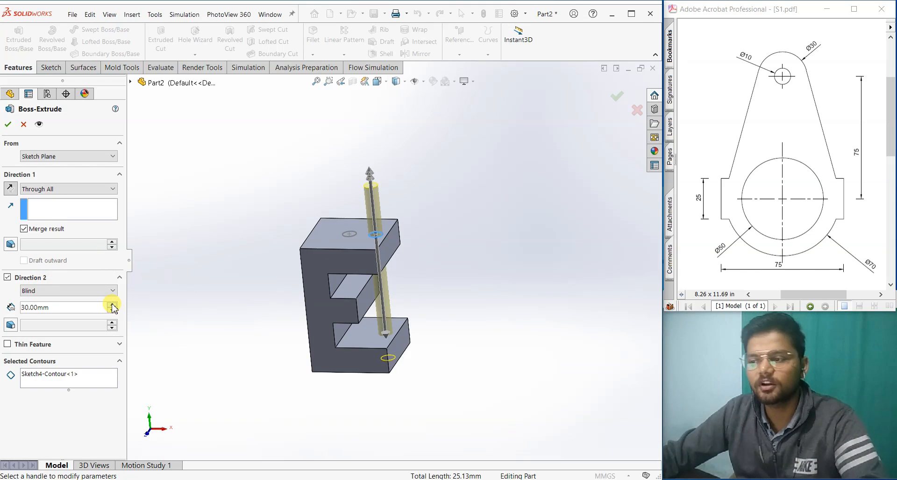
pyautogui.click(112, 305)
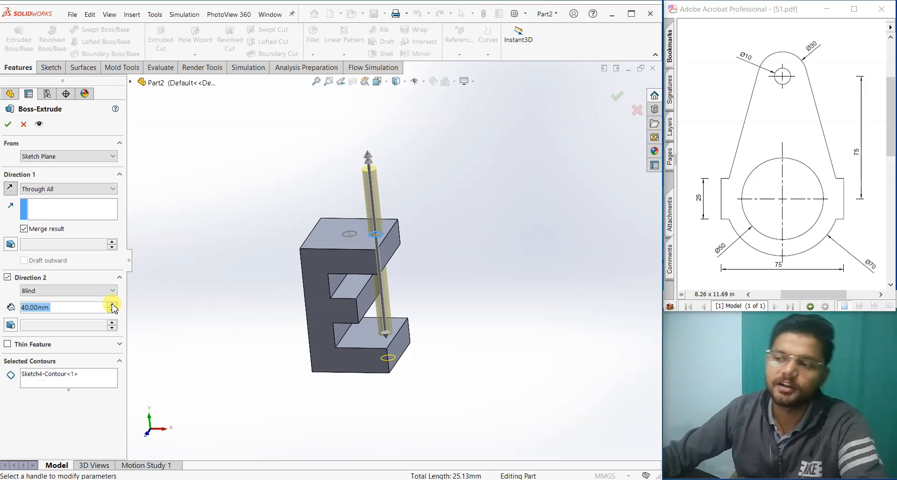
pyautogui.click(7, 277)
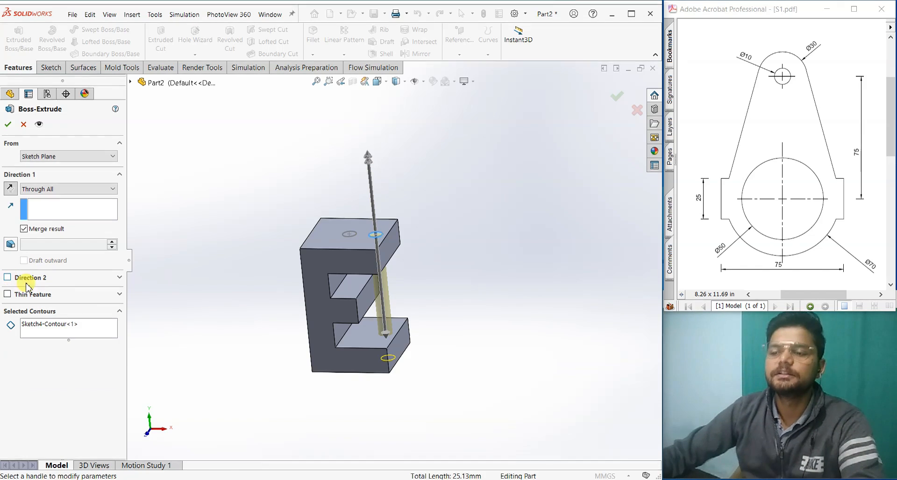
# - Add the left circle on the block's top face as a second contour of the Through All extrusion
pyautogui.moveTo(189, 294); pyautogui.dragTo(196, 321, button='middle')
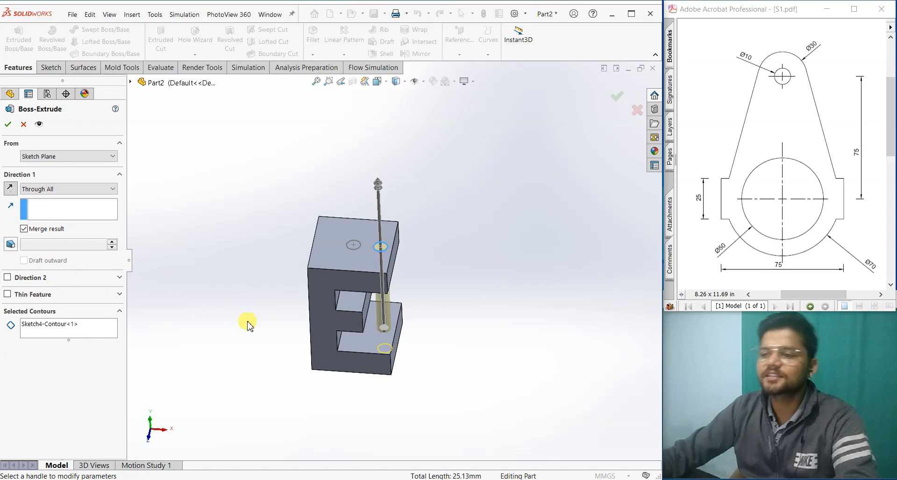
pyautogui.click(103, 311)
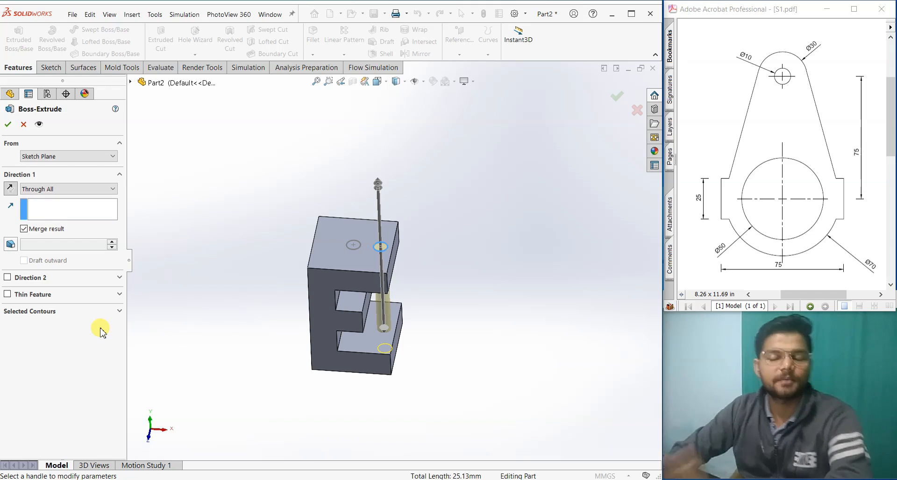
pyautogui.click(116, 311)
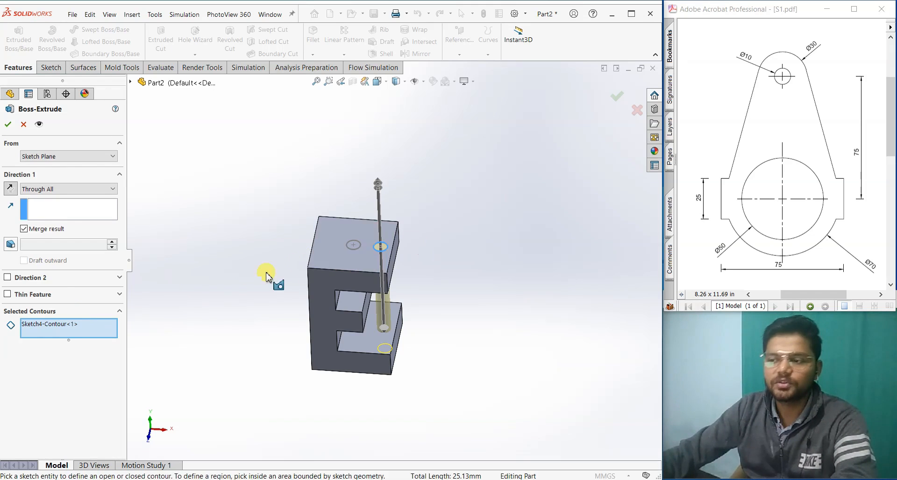
pyautogui.scroll(-2, 397, 241)
pyautogui.scroll(-3, 397, 240)
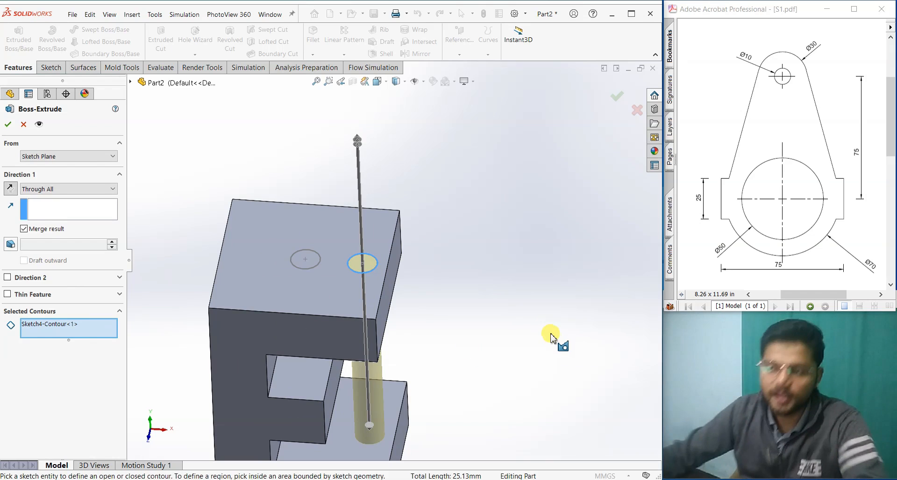
pyautogui.scroll(3, 516, 260)
pyautogui.moveTo(465, 310); pyautogui.dragTo(466, 276, button='middle')
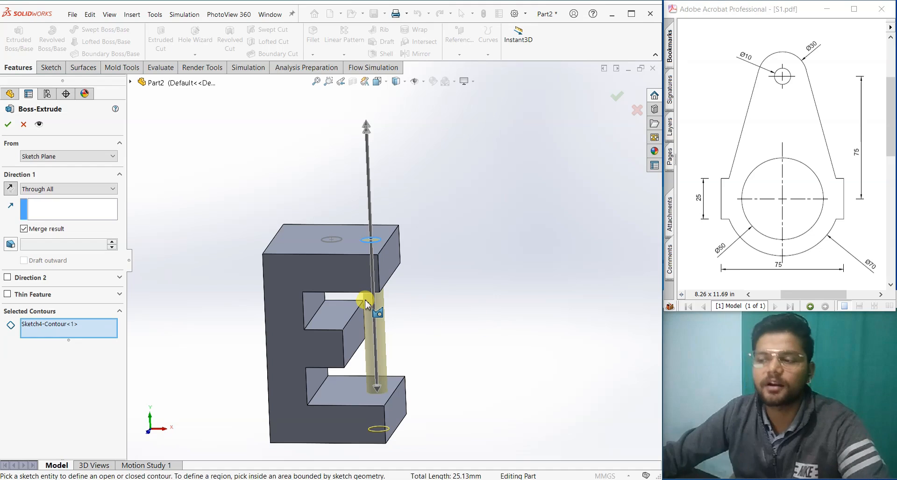
pyautogui.moveTo(430, 307)
pyautogui.mouseDown(button='middle')
pyautogui.moveTo(445, 324)
pyautogui.moveTo(444, 309)
pyautogui.mouseUp(button='middle')
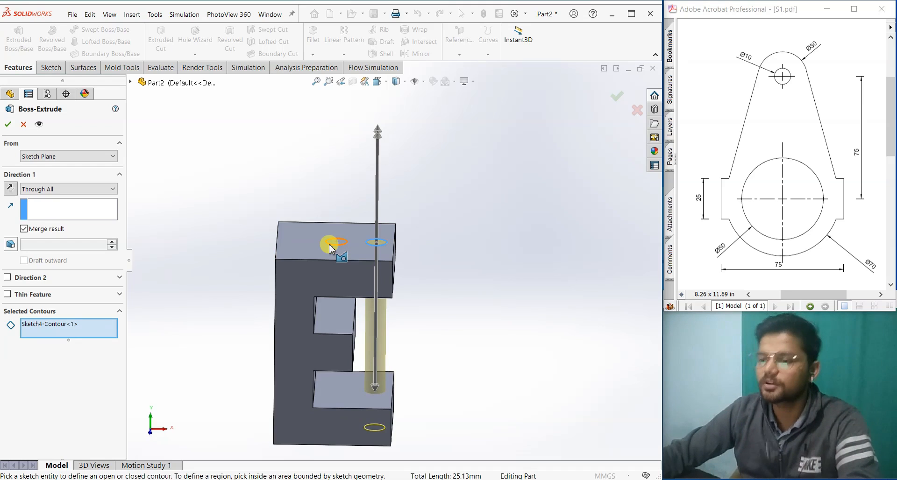
pyautogui.scroll(-5, 345, 248)
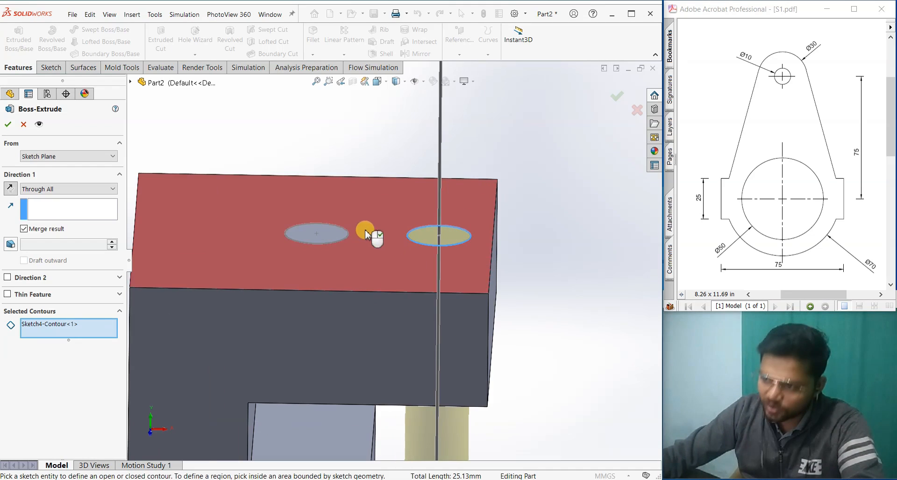
pyautogui.click(338, 238)
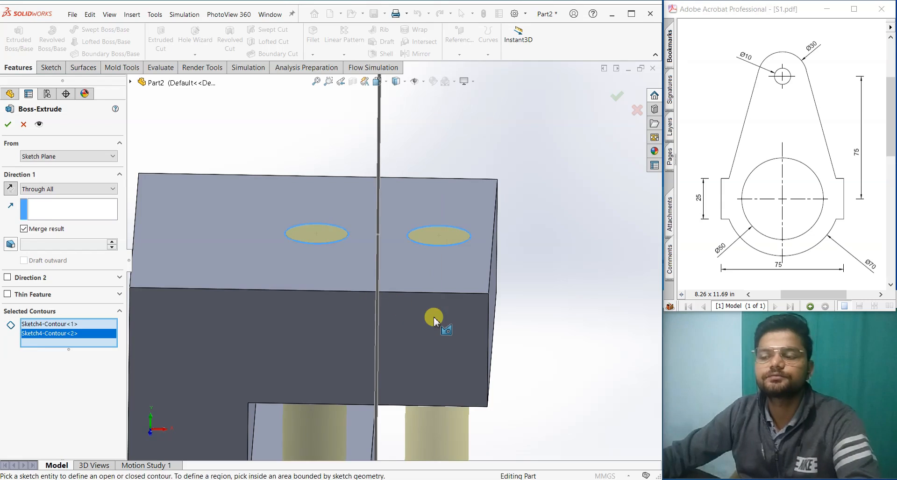
# - Remove the left circle's contour and clear the remaining contour selection from the extrusion
pyautogui.scroll(5, 435, 317)
pyautogui.rightClick(98, 333)
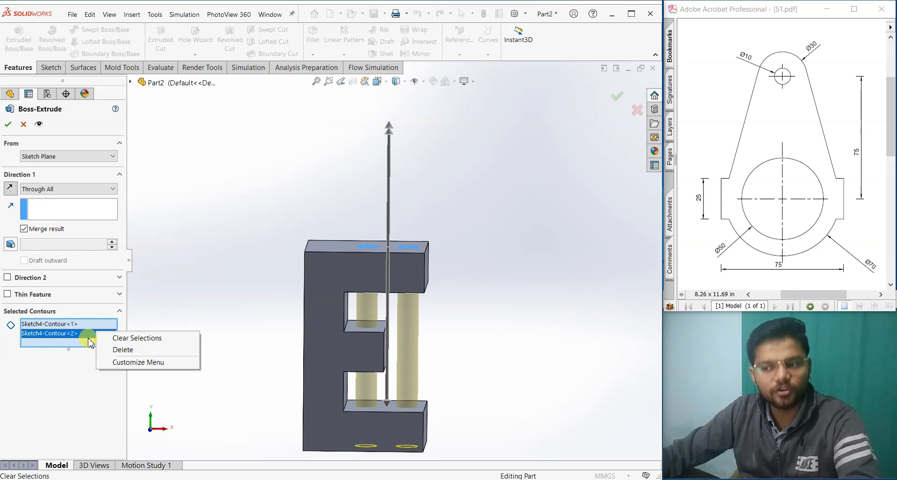
pyautogui.click(135, 350)
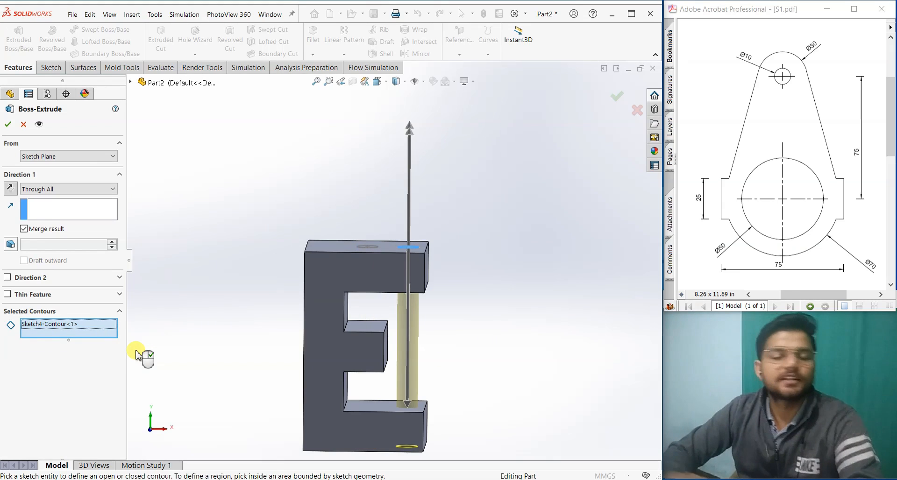
pyautogui.rightClick(75, 329)
pyautogui.click(116, 335)
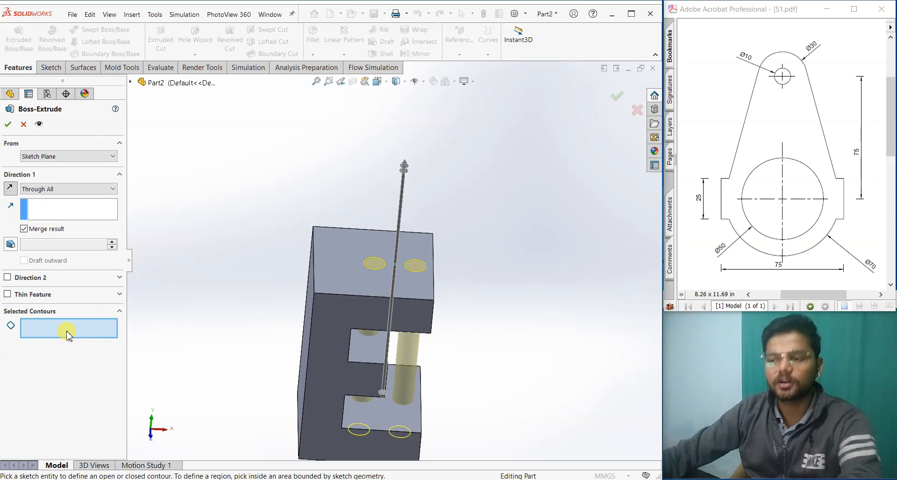
pyautogui.moveTo(472, 310); pyautogui.dragTo(435, 285, button='middle')
pyautogui.scroll(1, 458, 324)
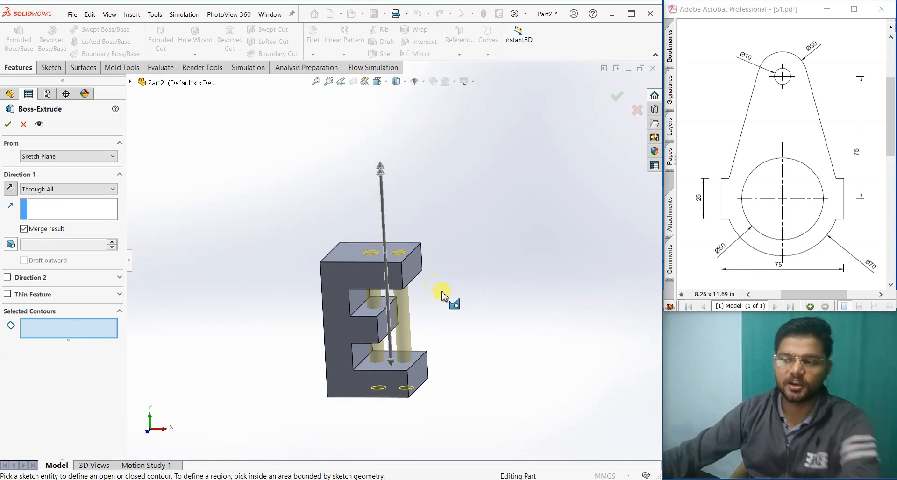
# - Change the end condition of both circles' extrusion to Blind with a depth of 54 mm
pyautogui.click(61, 191)
pyautogui.click(50, 202)
pyautogui.moveTo(263, 314); pyautogui.dragTo(275, 296, button='middle')
pyautogui.moveTo(364, 294); pyautogui.dragTo(374, 360, button='middle')
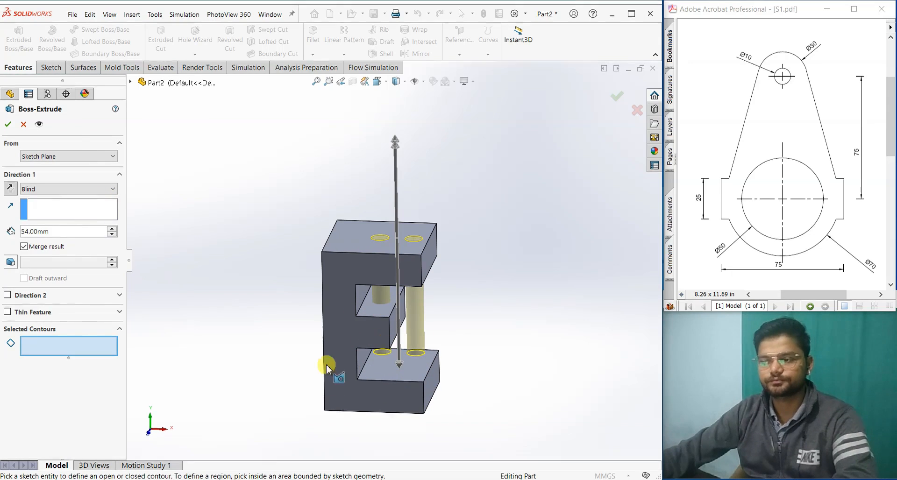
# - Extrude both circles Up To Surface, ending at the upper face of the block's middle arm, and accept the feature
pyautogui.click(54, 192)
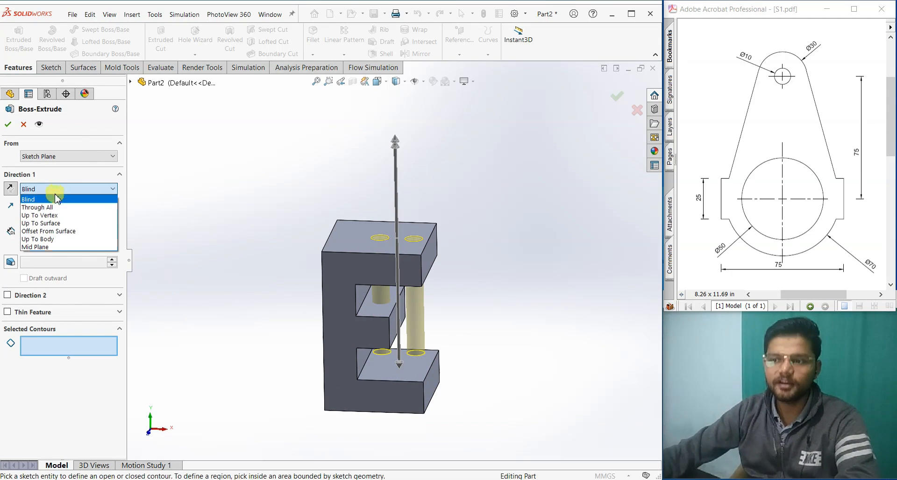
pyautogui.click(60, 229)
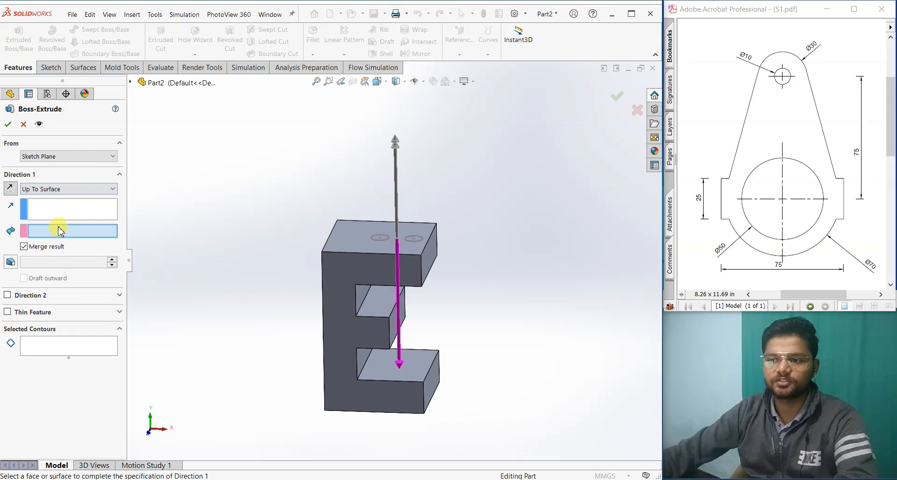
pyautogui.click(377, 300)
pyautogui.moveTo(280, 337); pyautogui.dragTo(253, 220, button='middle')
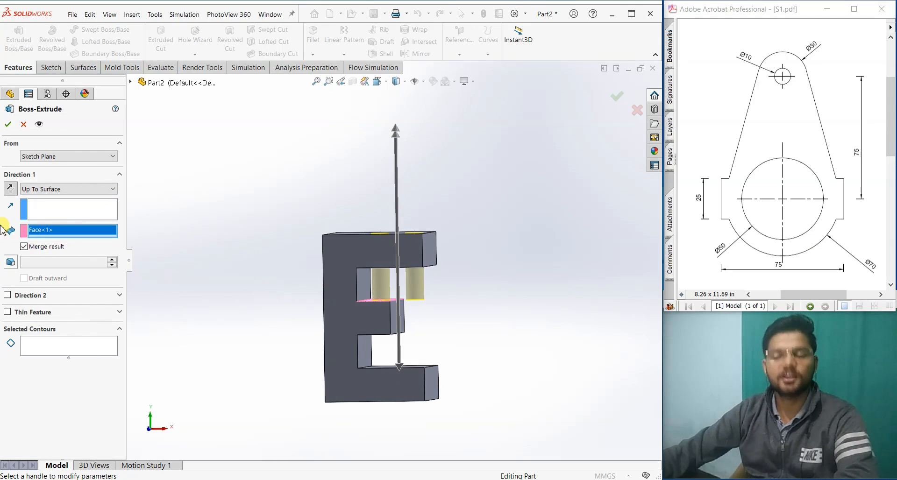
pyautogui.click(8, 124)
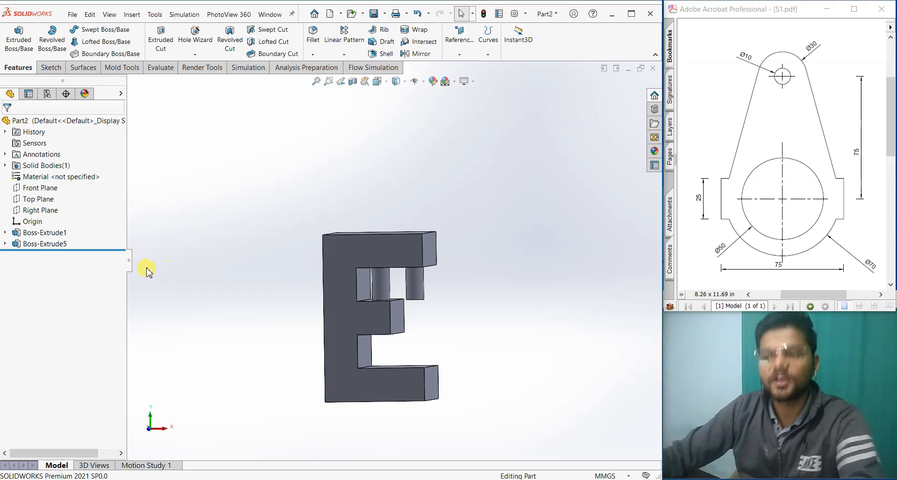
# - Delete the boss extrusion of the two circles while keeping its sketch
pyautogui.rightClick(45, 243)
pyautogui.click(55, 298)
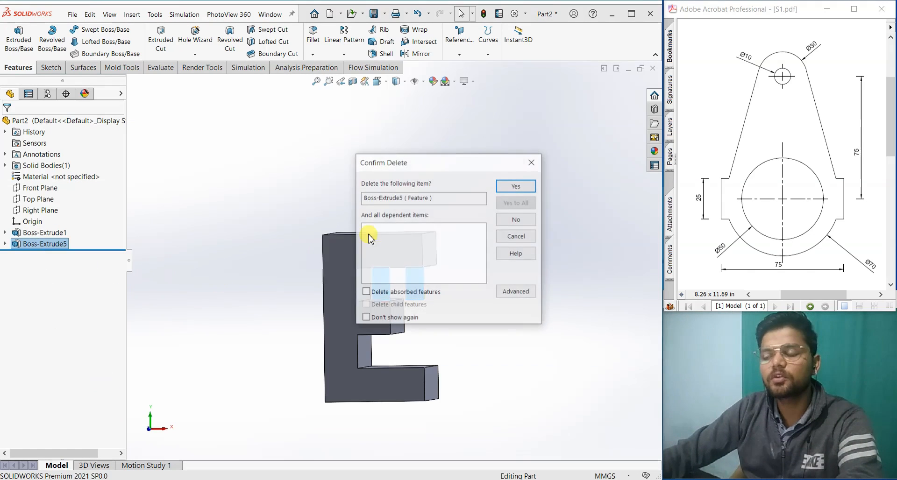
pyautogui.click(515, 186)
# - Start a 54 mm blind boss extrude of the right circle with a 10 mm One-Direction Thin Feature, viewed from the top
pyautogui.moveTo(230, 256); pyautogui.dragTo(262, 304, button='middle')
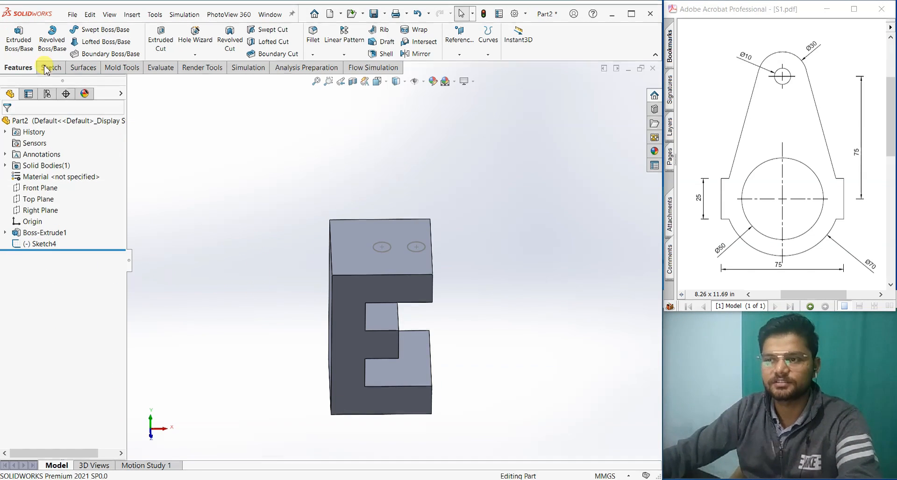
pyautogui.click(19, 38)
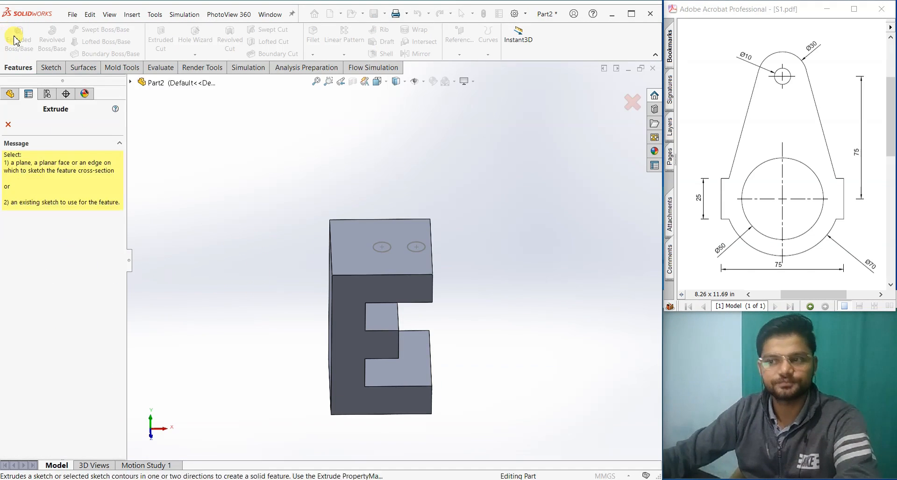
pyautogui.click(421, 249)
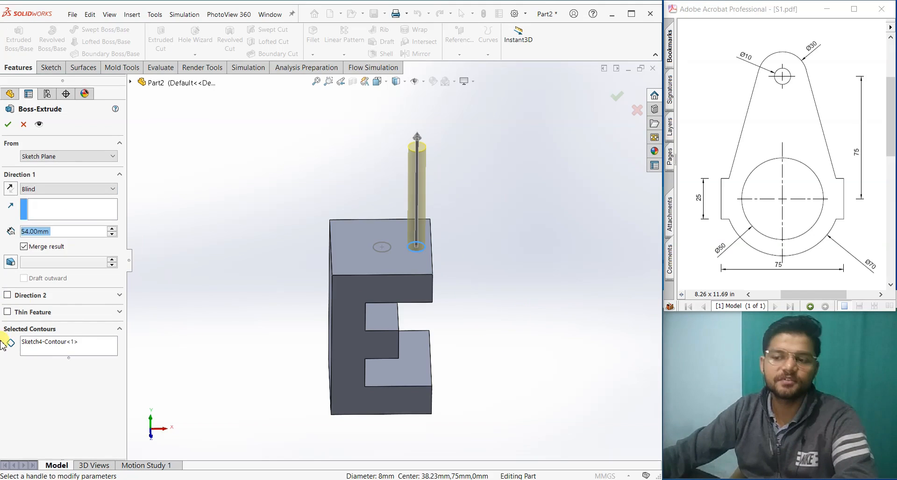
pyautogui.click(8, 313)
pyautogui.moveTo(416, 308); pyautogui.dragTo(422, 366, button='middle')
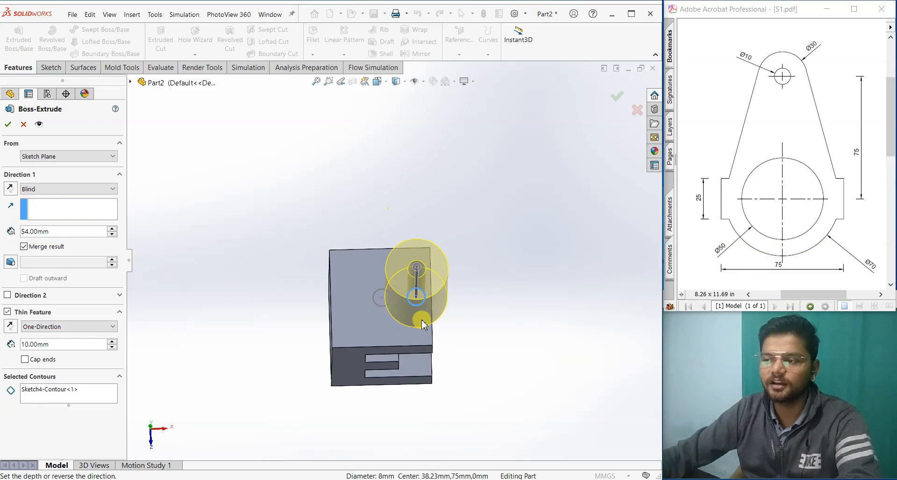
pyautogui.scroll(-7, 422, 322)
pyautogui.moveTo(401, 275); pyautogui.dragTo(408, 296, button='middle')
pyautogui.moveTo(378, 249); pyautogui.dragTo(373, 255, button='middle')
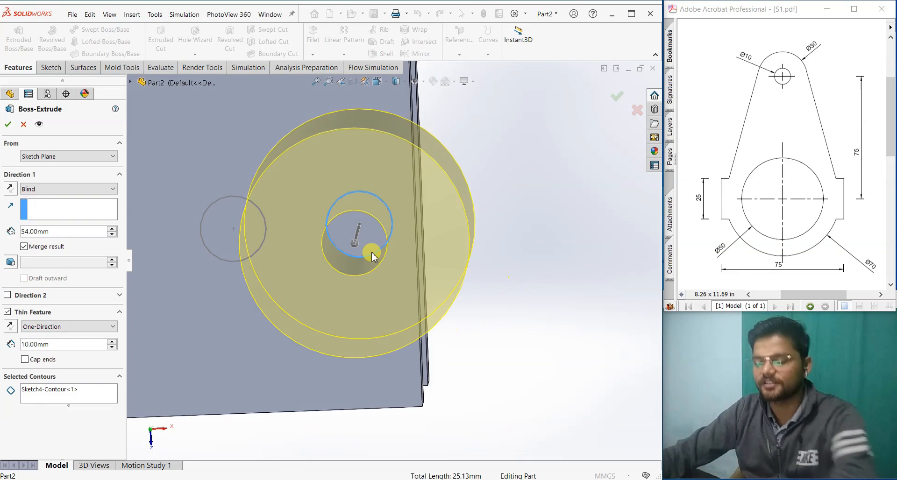
pyautogui.press('space')
pyautogui.click(342, 309)
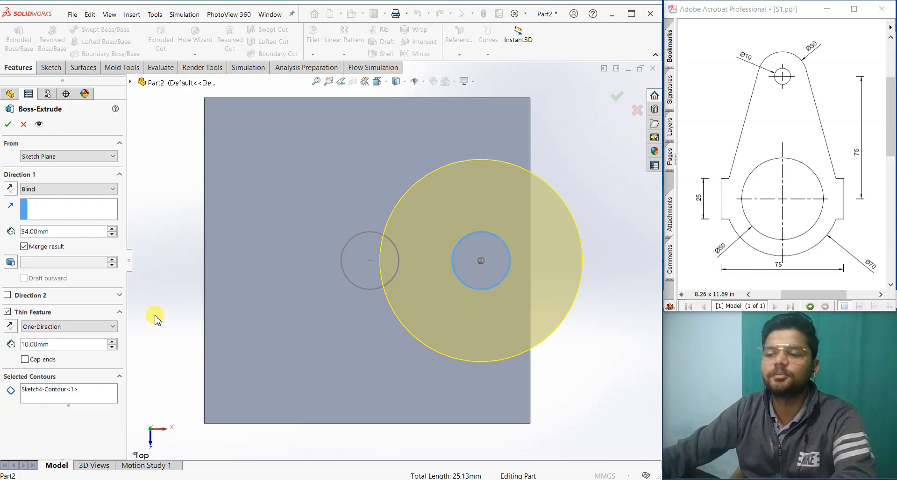
# - Change the thin feature type to Mid-Plane and set its wall thickness to 1 mm
pyautogui.click(82, 329)
pyautogui.click(66, 344)
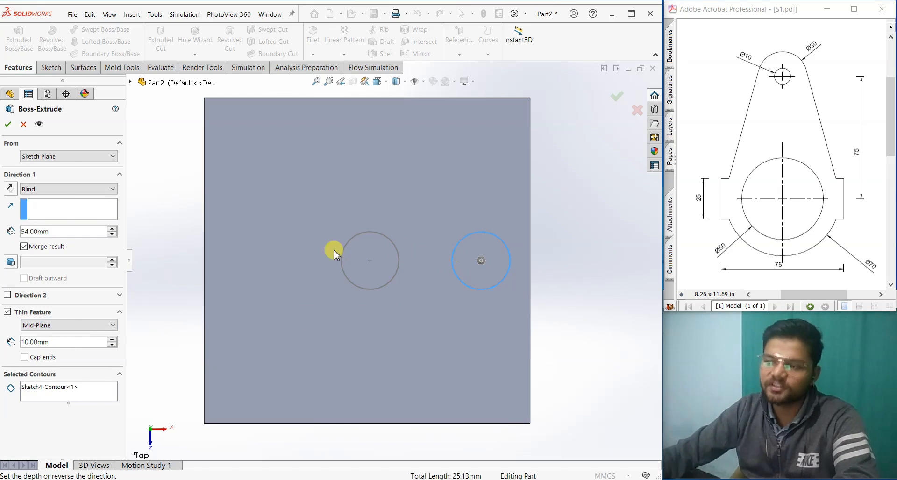
pyautogui.doubleClick(60, 342)
pyautogui.write('1')
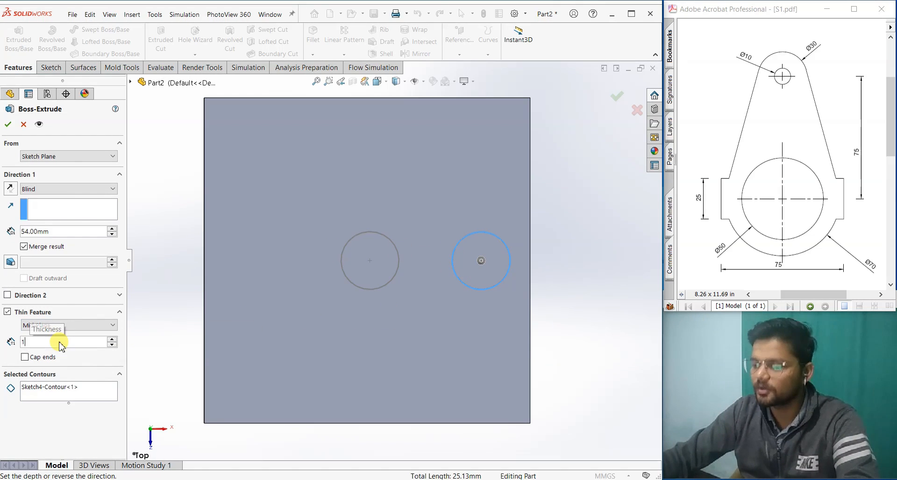
pyautogui.press('Return')
pyautogui.scroll(-3, 386, 305)
pyautogui.scroll(-3, 576, 250)
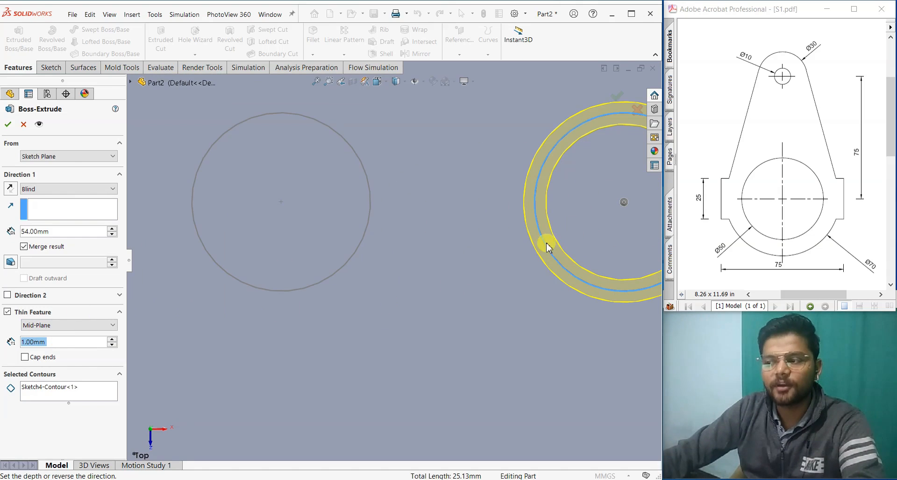
# - Try a Two-Direction thin feature with a Direction 2 thickness of 1 mm, and cancel the boss extrusion
pyautogui.click(56, 326)
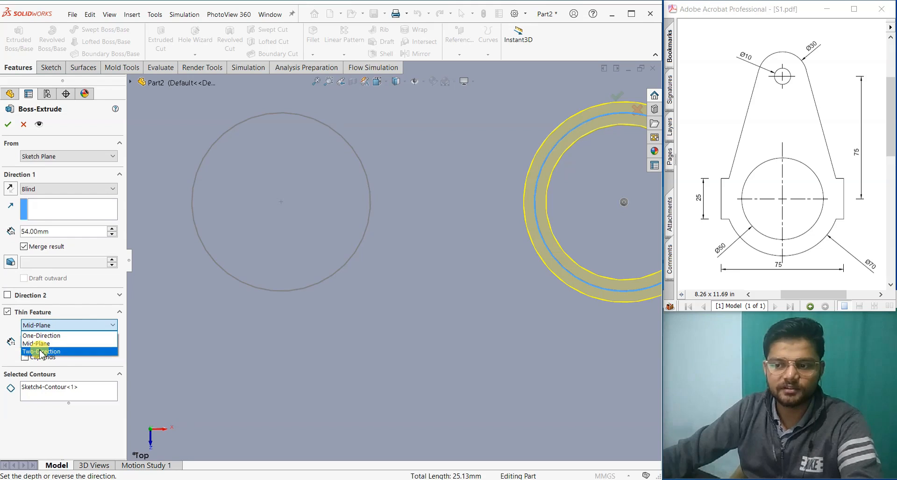
pyautogui.click(46, 350)
pyautogui.scroll(3, 394, 260)
pyautogui.click(58, 359)
pyautogui.write('1')
pyautogui.press('Return')
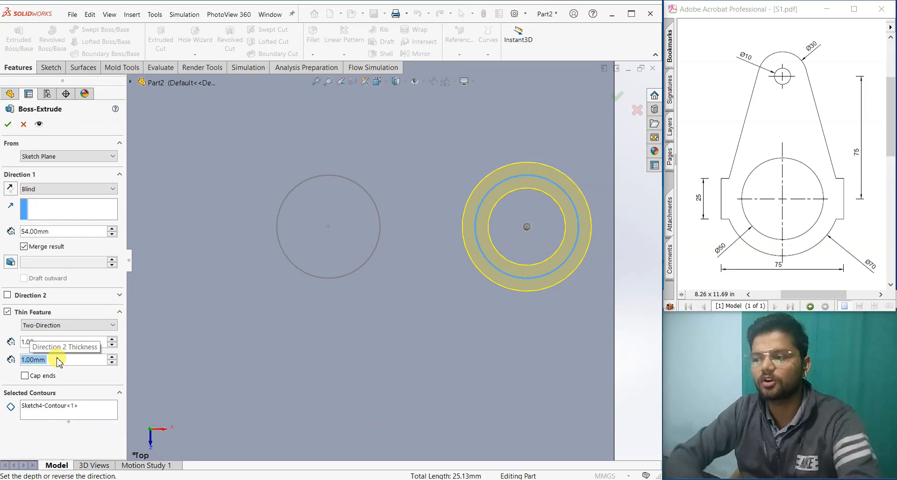
pyautogui.scroll(5, 267, 387)
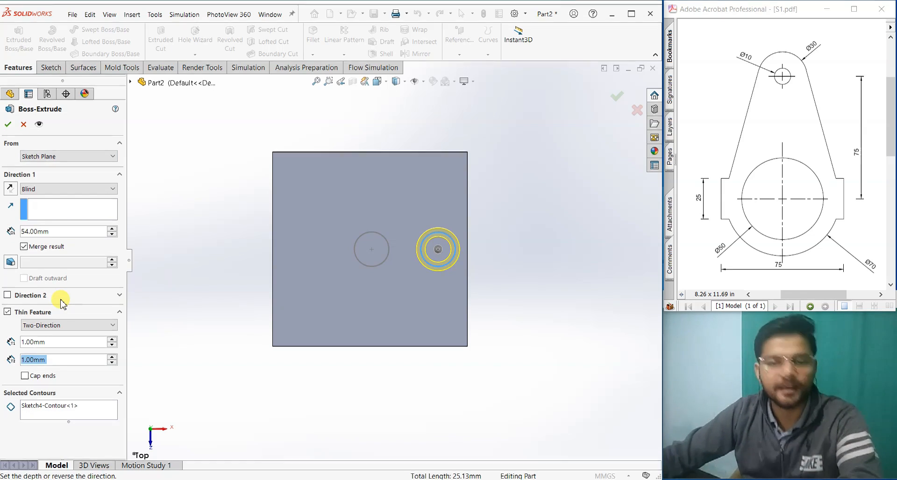
pyautogui.click(165, 303)
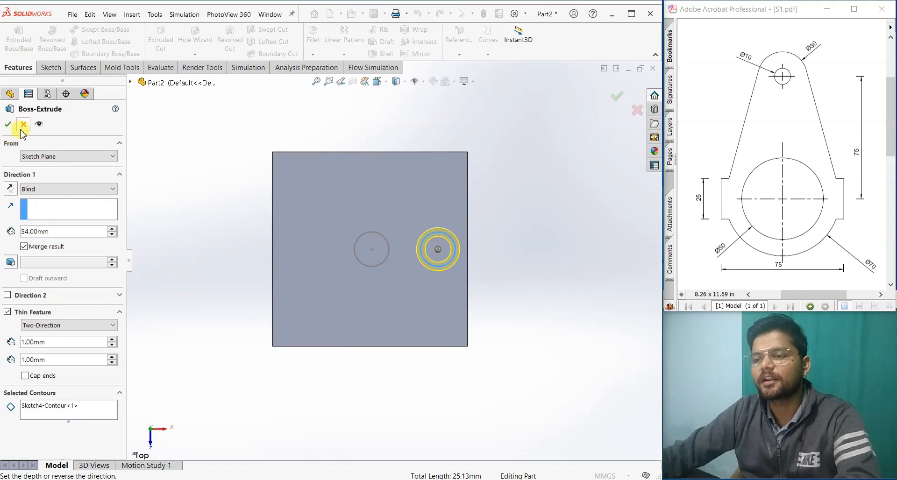
pyautogui.click(8, 124)
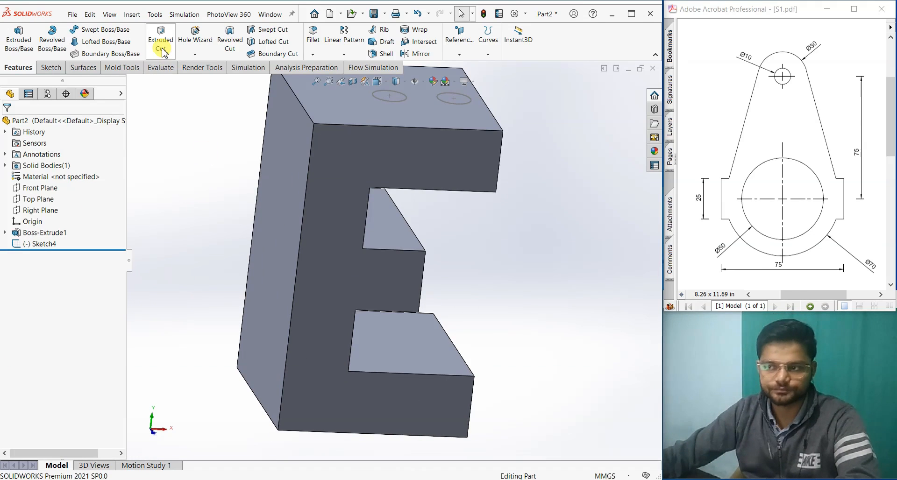
# - Start a 54 mm blind Extruded Cut from the left circle on the block's top face
pyautogui.click(161, 42)
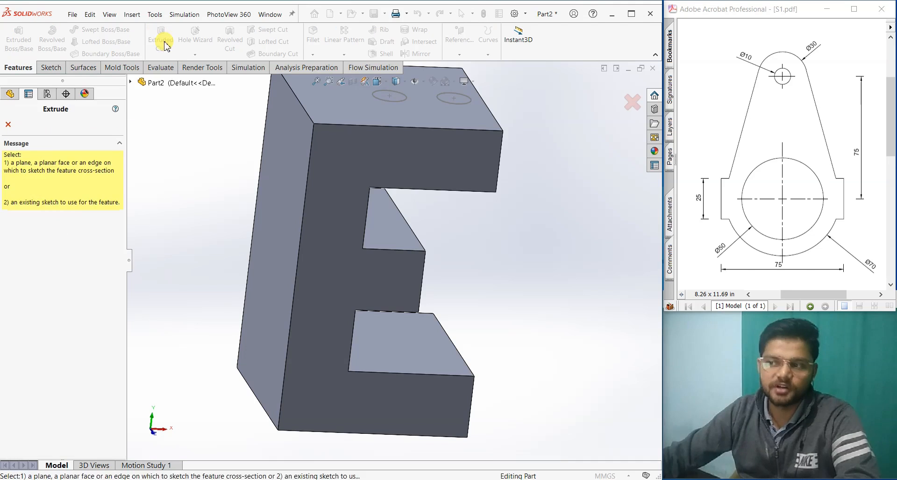
pyautogui.scroll(-2, 412, 173)
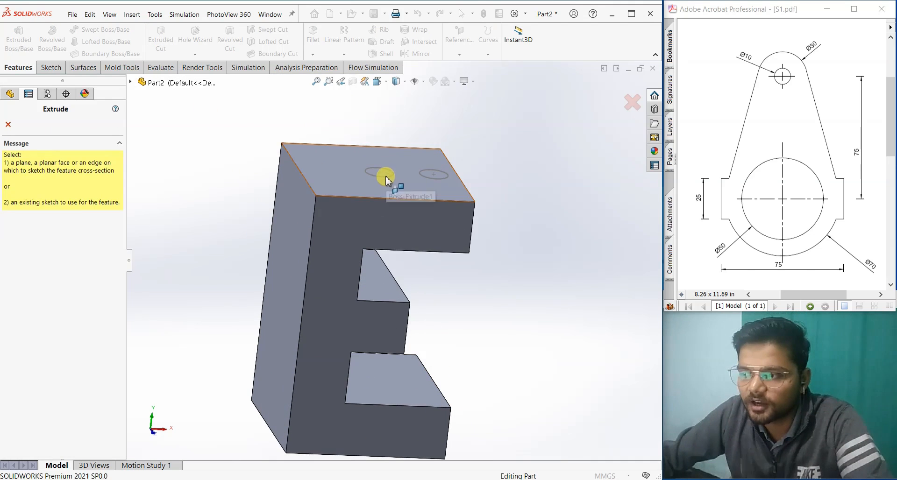
pyautogui.click(387, 178)
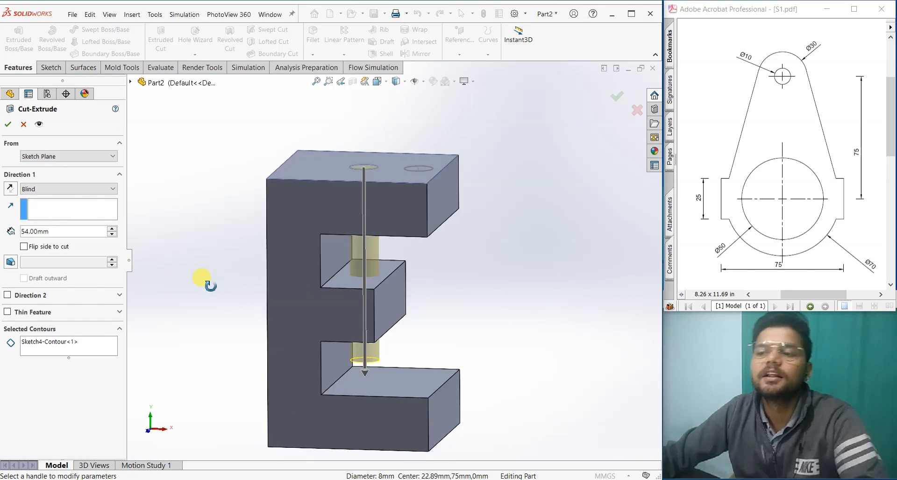
pyautogui.moveTo(234, 260); pyautogui.dragTo(401, 164, button='middle')
pyautogui.scroll(-3, 392, 270)
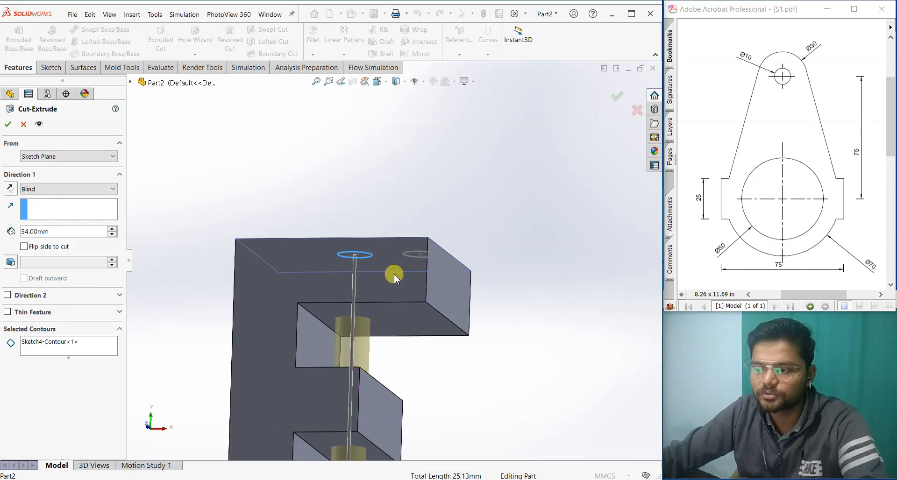
pyautogui.scroll(3, 388, 346)
pyautogui.moveTo(388, 346); pyautogui.dragTo(387, 295, button='middle')
pyautogui.scroll(2, 387, 294)
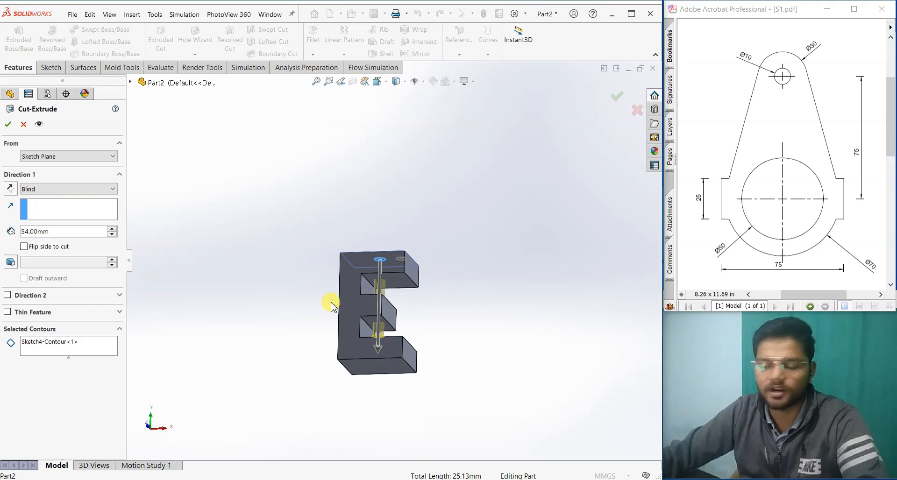
# - Start the cut from a Surface/Face/Plane, using the underside of the block's upper arm
pyautogui.click(51, 157)
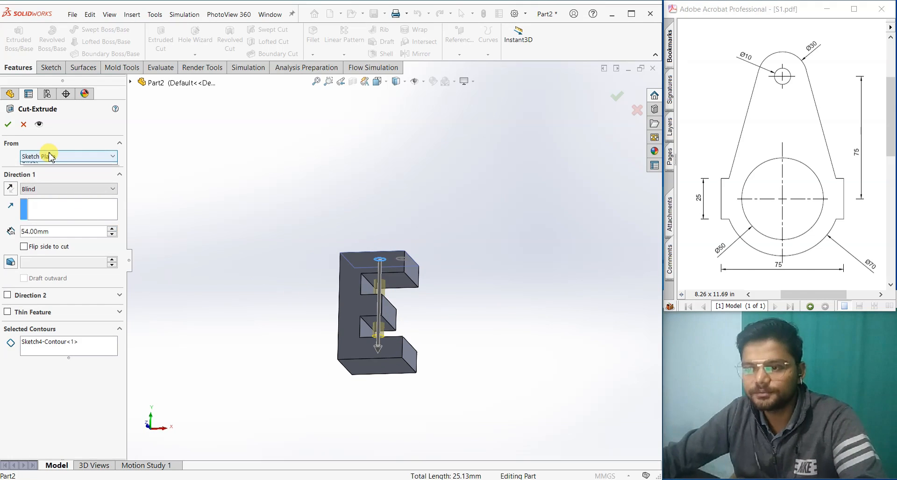
pyautogui.click(42, 175)
pyautogui.scroll(-4, 401, 340)
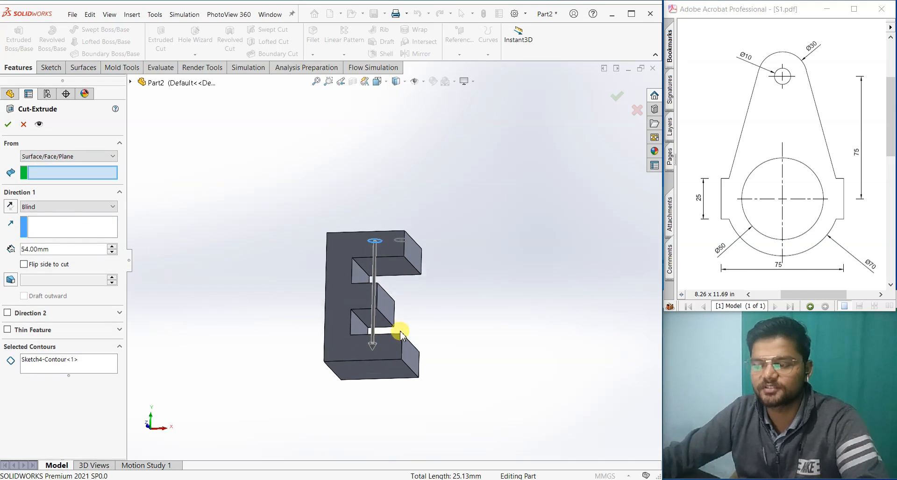
pyautogui.click(384, 224)
pyautogui.moveTo(445, 261); pyautogui.dragTo(401, 377, button='middle')
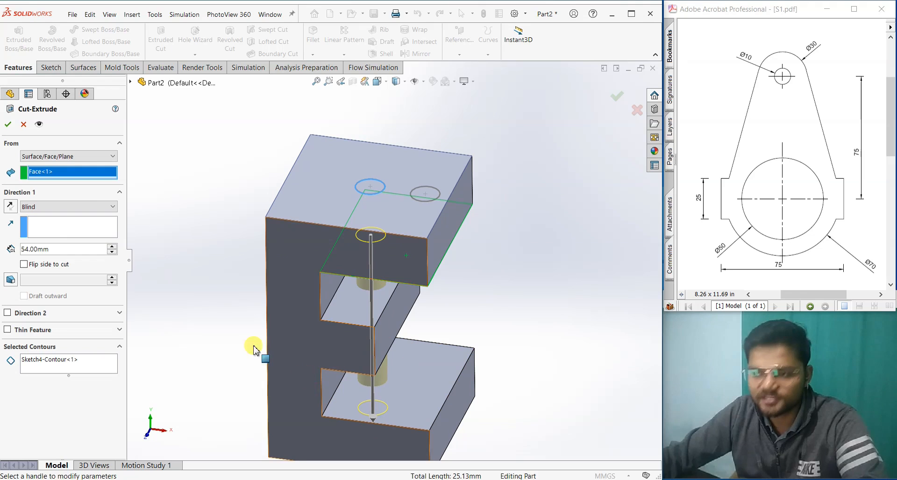
# - End the cut Up To Surface at the upper face of the lowest arm and create it
pyautogui.click(50, 211)
pyautogui.click(46, 257)
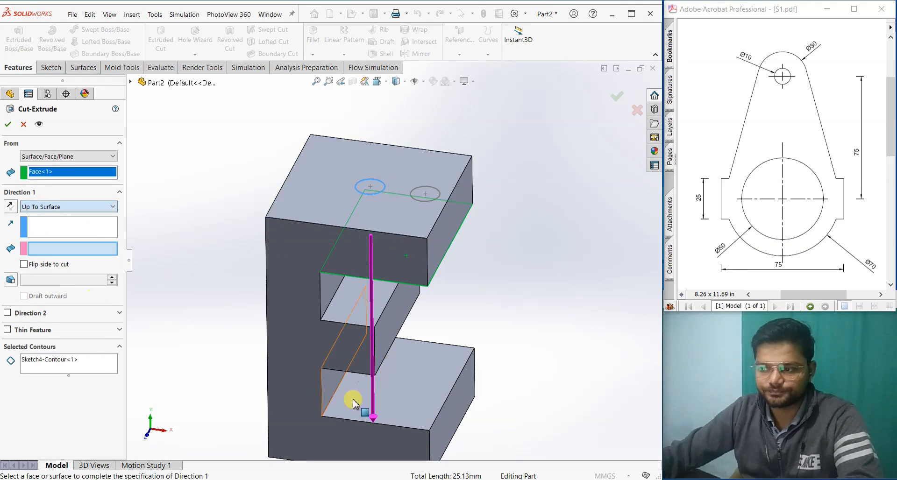
pyautogui.click(410, 401)
pyautogui.moveTo(521, 410); pyautogui.dragTo(490, 387, button='middle')
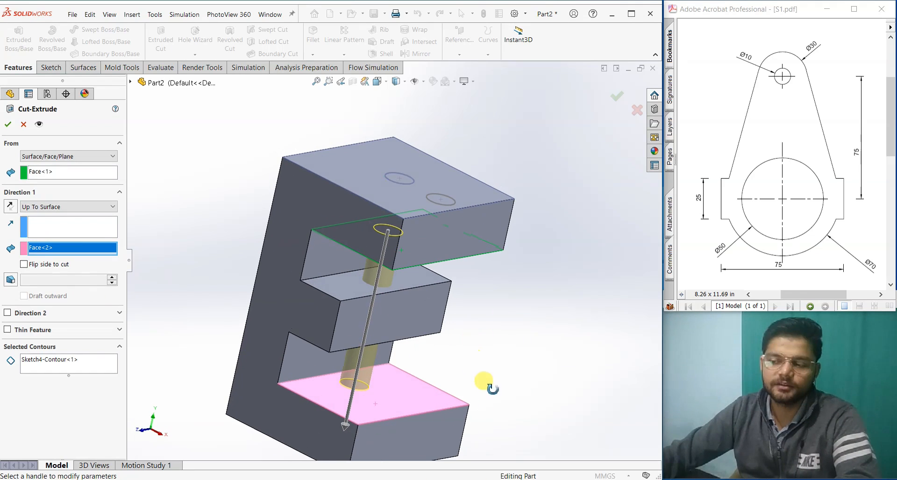
pyautogui.click(8, 125)
pyautogui.moveTo(523, 333); pyautogui.dragTo(492, 353, button='middle')
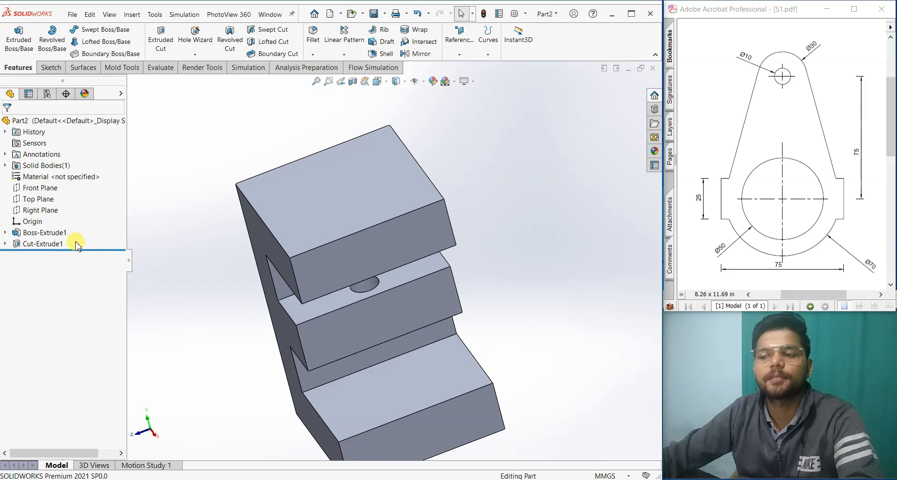
# - Delete the single-circle extruded cut while keeping its sketch
pyautogui.click(56, 244)
pyautogui.rightClick(56, 244)
pyautogui.click(103, 289)
pyautogui.click(511, 184)
# - Start a 54 mm blind Extruded Cut from the circle sketch and clear the selected contour so both circles are cut
pyautogui.click(161, 47)
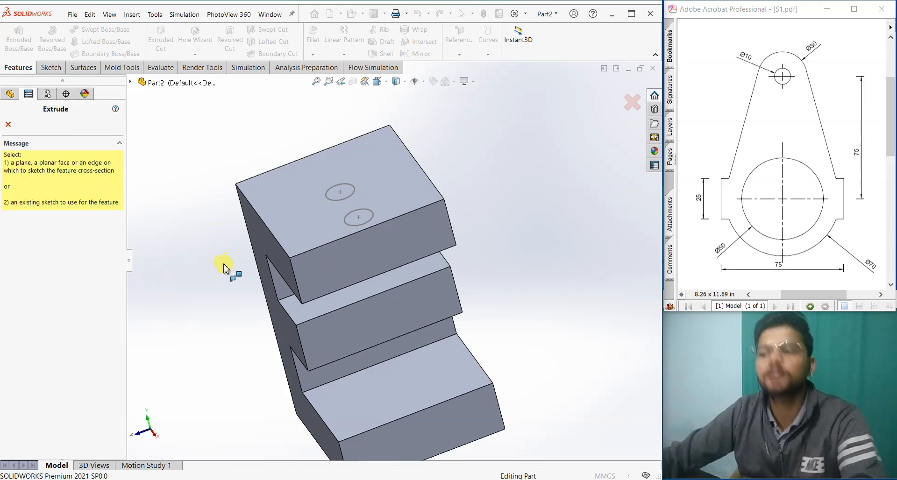
pyautogui.scroll(3, 313, 270)
pyautogui.scroll(-4, 376, 238)
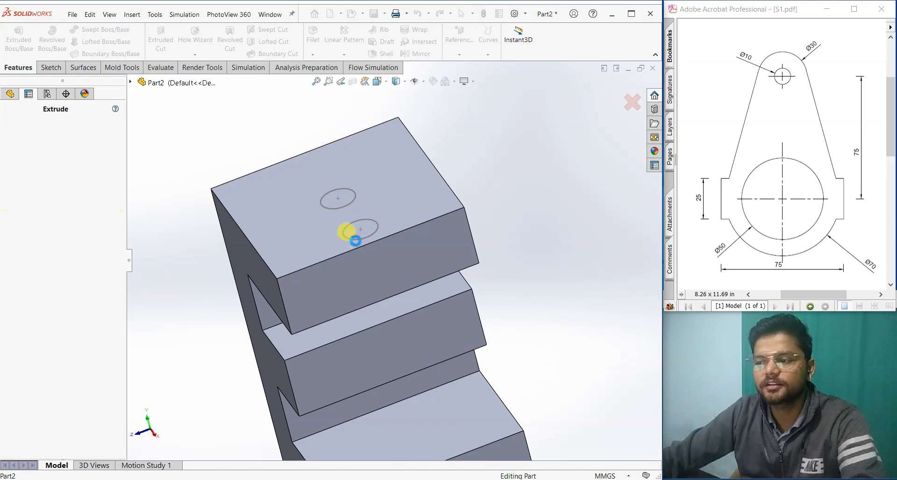
pyautogui.click(343, 238)
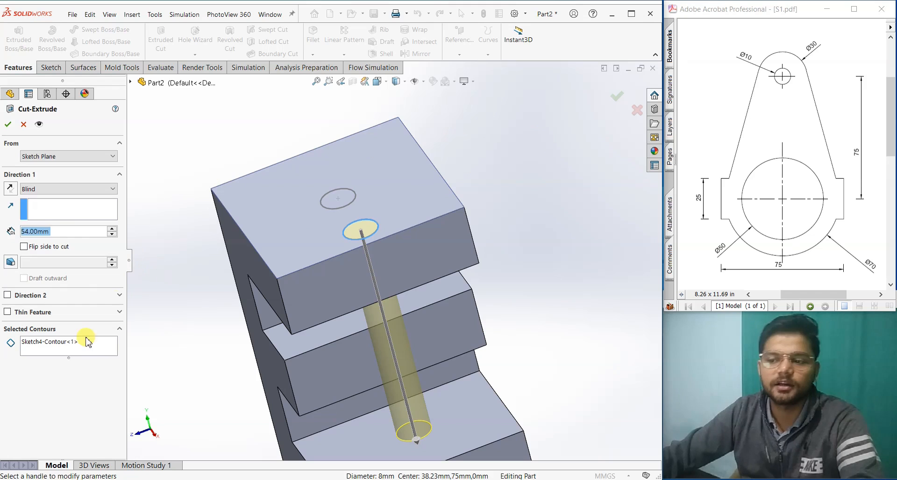
pyautogui.rightClick(71, 348)
pyautogui.click(93, 354)
pyautogui.moveTo(230, 349); pyautogui.dragTo(263, 290, button='middle')
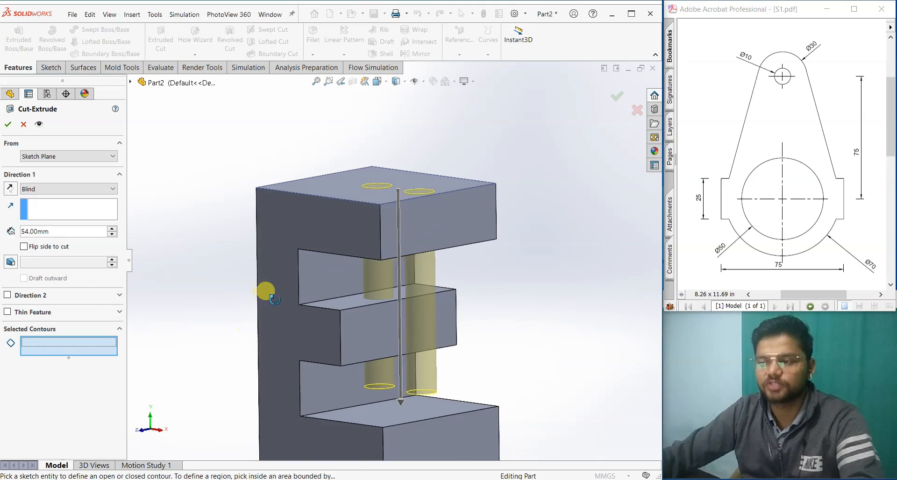
# - Try the Up To Next end condition for the two-circle cut and view the preview from below
pyautogui.click(62, 190)
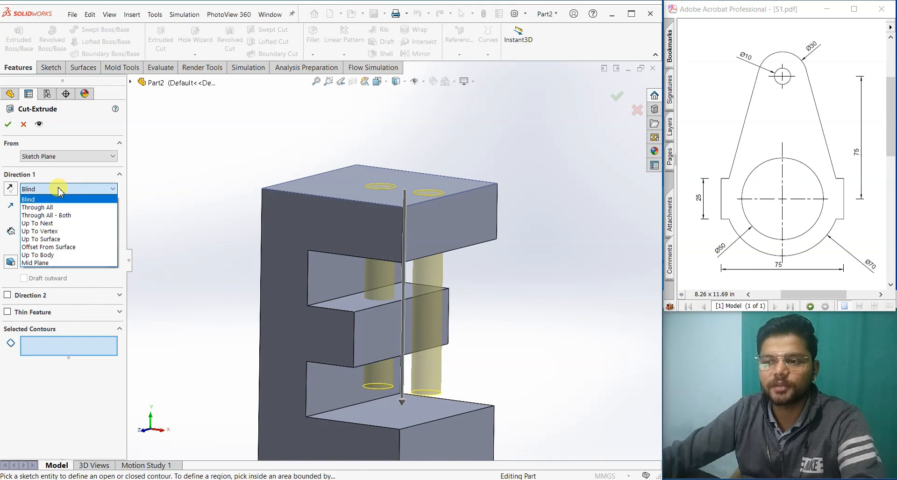
pyautogui.click(37, 223)
pyautogui.moveTo(352, 289); pyautogui.dragTo(392, 262, button='middle')
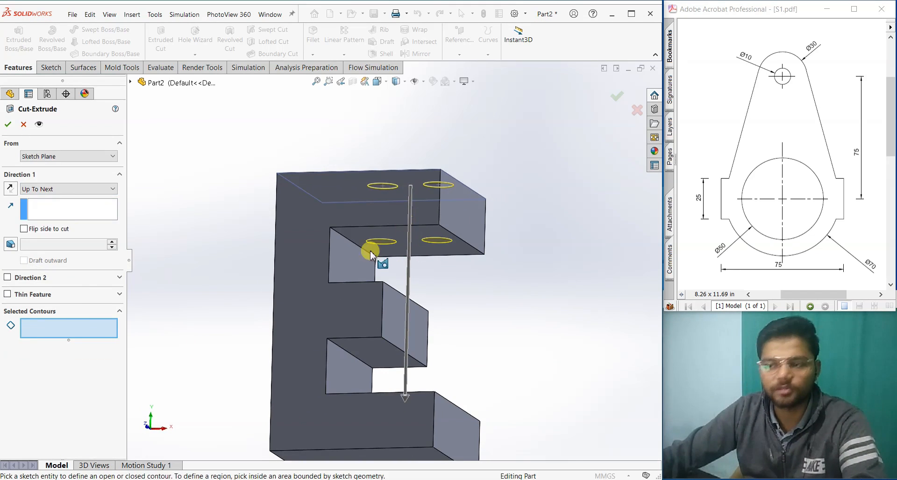
# - Set the two-circle cut to end Up To Surface at the block's bottom face and create it
pyautogui.click(30, 189)
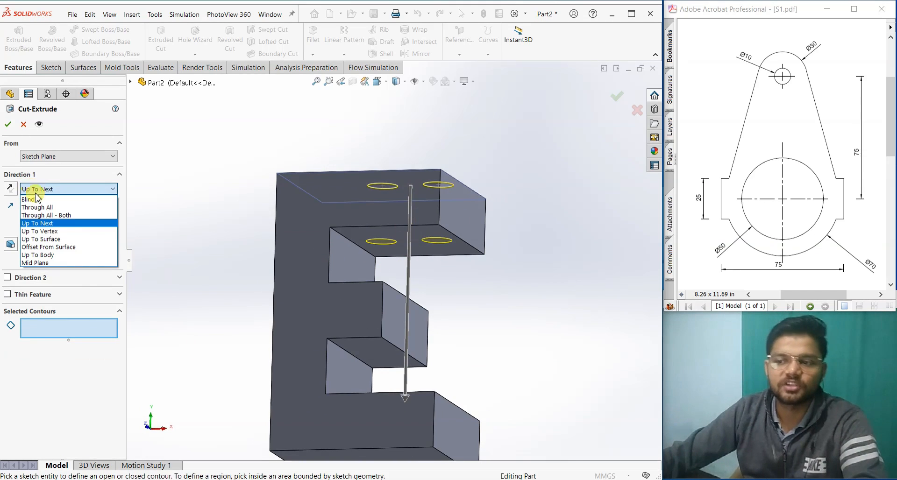
pyautogui.click(46, 239)
pyautogui.scroll(3, 406, 305)
pyautogui.moveTo(407, 306); pyautogui.dragTo(406, 262, button='middle')
pyautogui.click(400, 358)
pyautogui.moveTo(488, 299); pyautogui.dragTo(489, 375, button='middle')
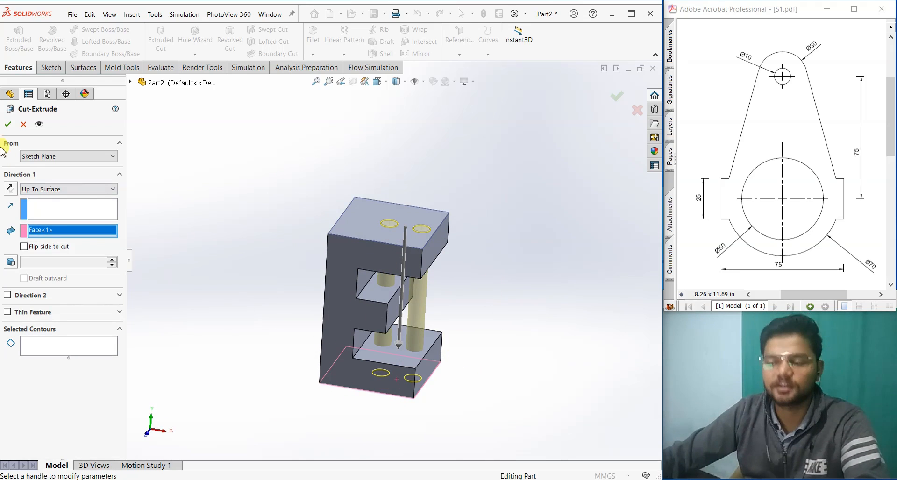
pyautogui.click(9, 124)
pyautogui.moveTo(186, 212); pyautogui.dragTo(195, 308, button='middle')
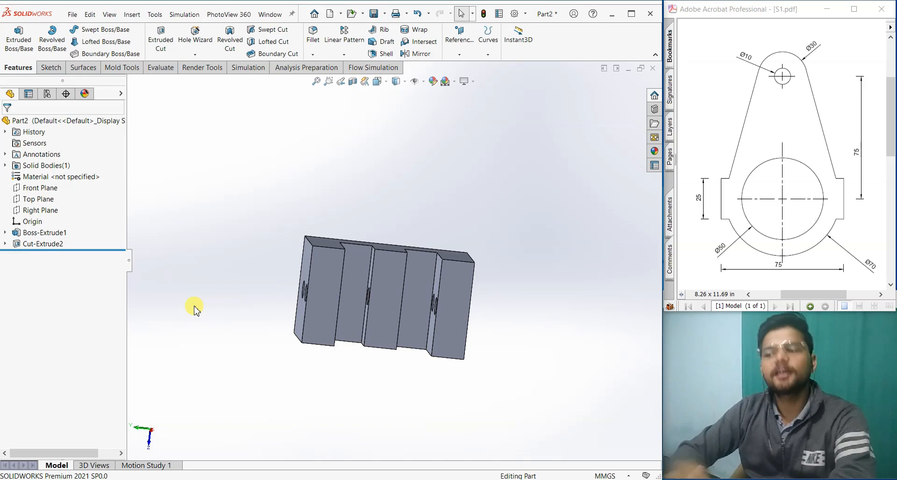